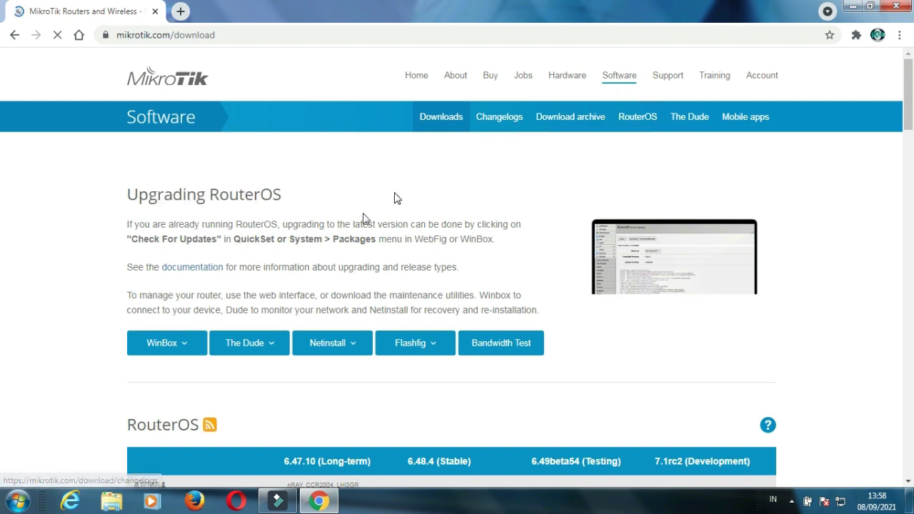
Download WinBox 3.29 (32-bit) from the MikroTik download page and run the downloaded winbox (1).exe from its folder
left_click(182, 344)
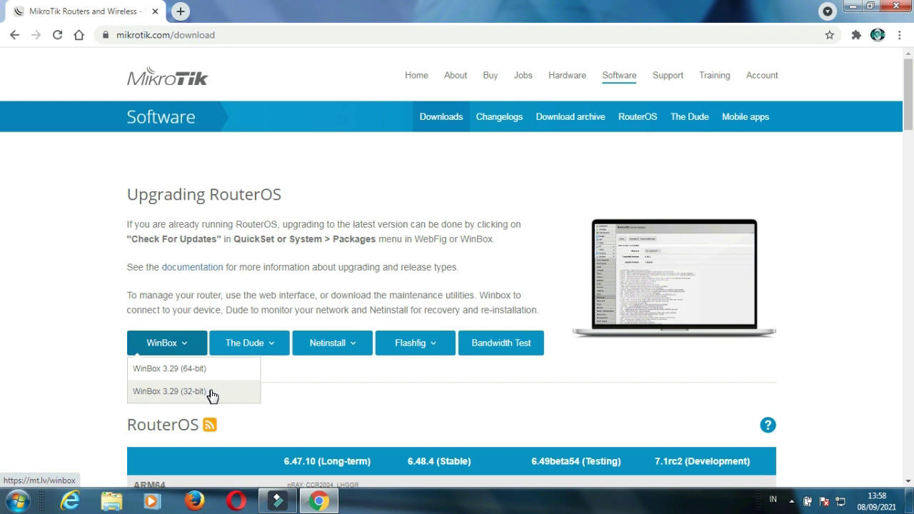
left_click(206, 397)
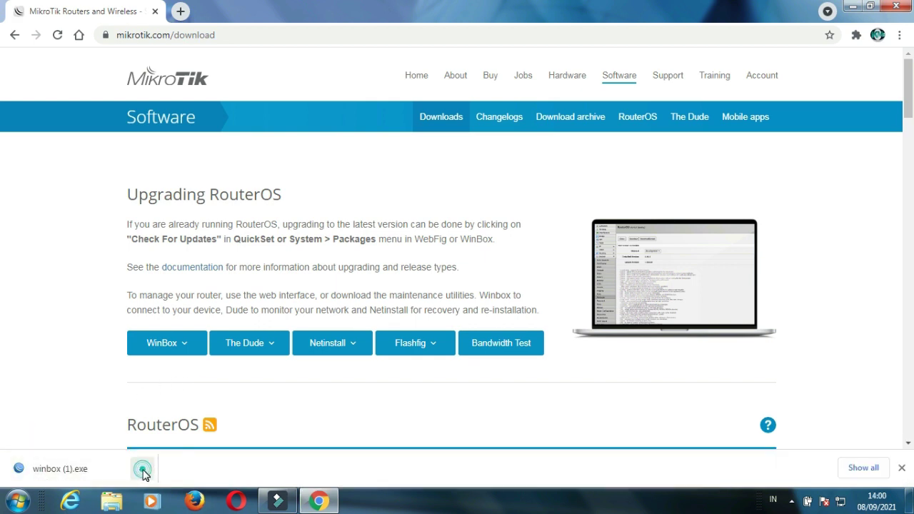
left_click(143, 471)
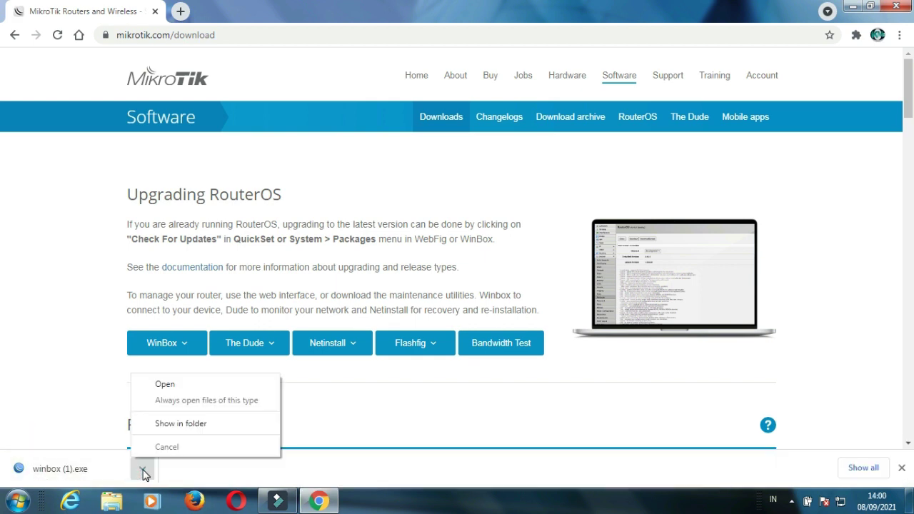
left_click(180, 426)
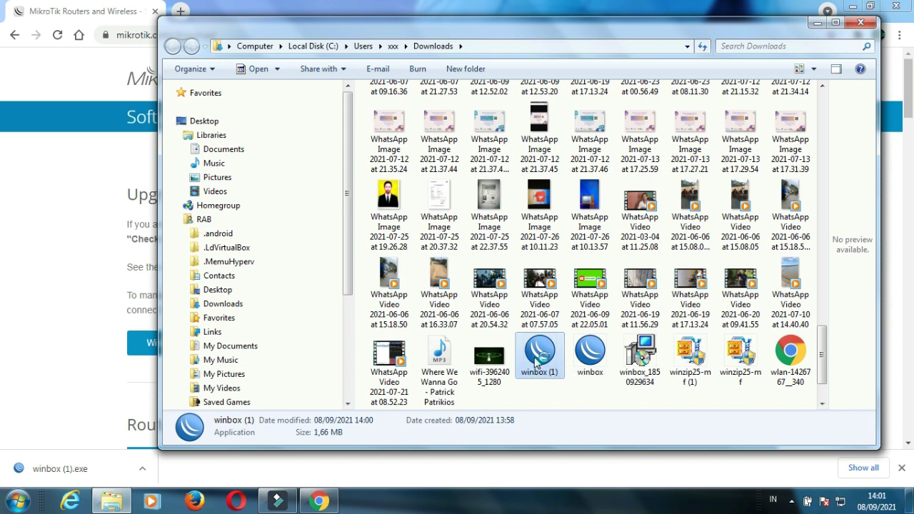
double_click(537, 361)
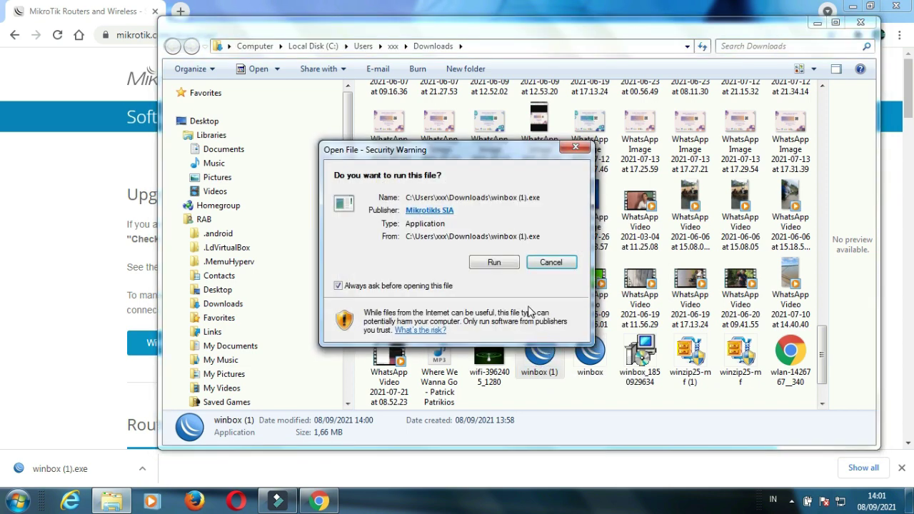
left_click(494, 262)
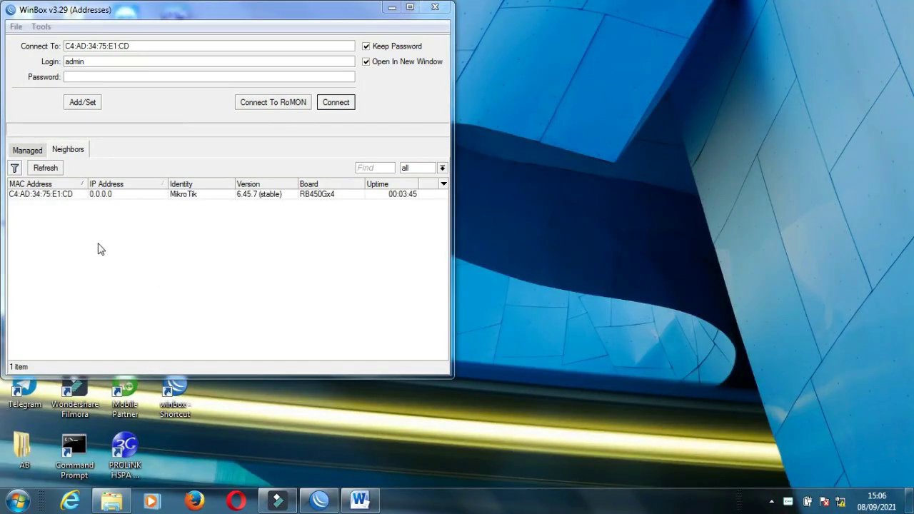
Connect to the discovered RB450Gx4 router with the admin login and open its interface list
left_click(40, 194)
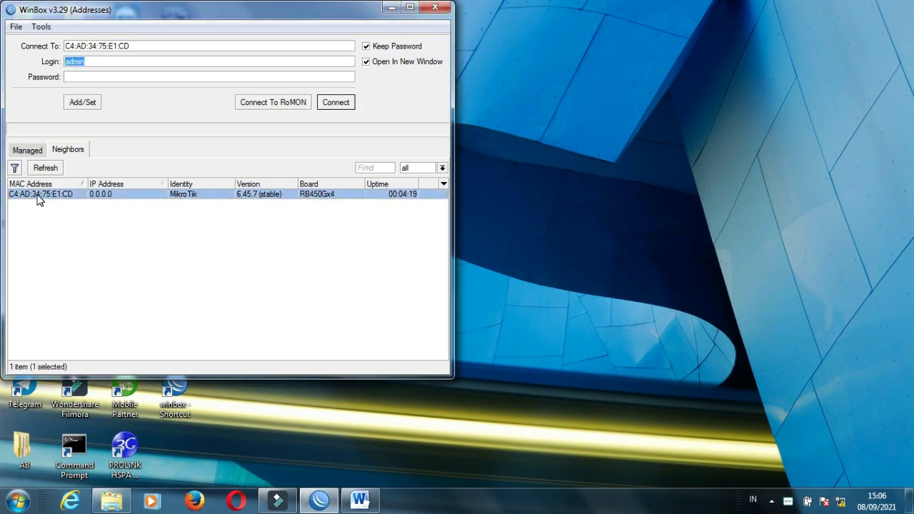
left_click(334, 102)
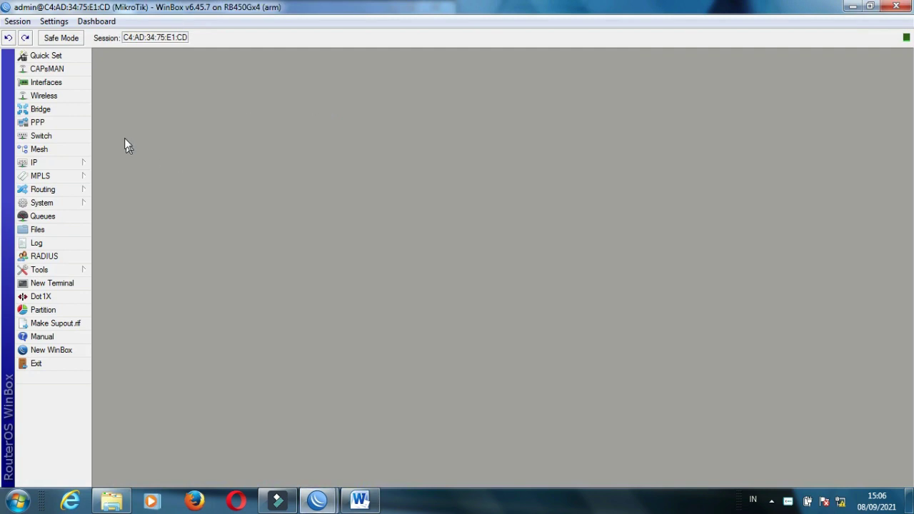
left_click(71, 87)
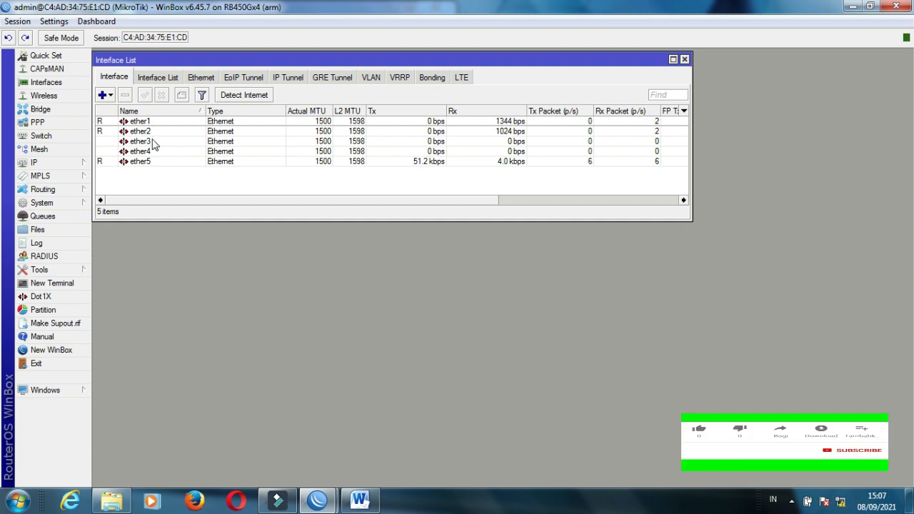
Add the IP address 192.168.5.1/24 to interface ether2 in the router's address list
left_click(55, 163)
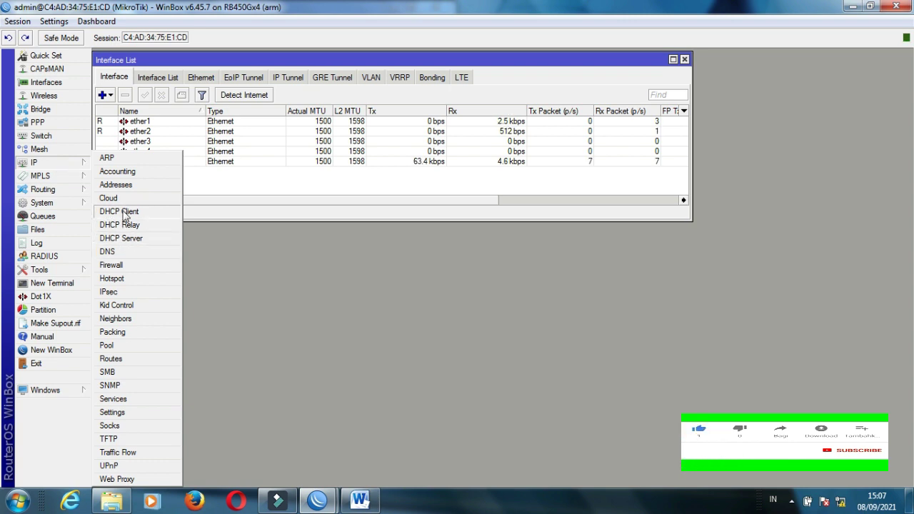
left_click(130, 184)
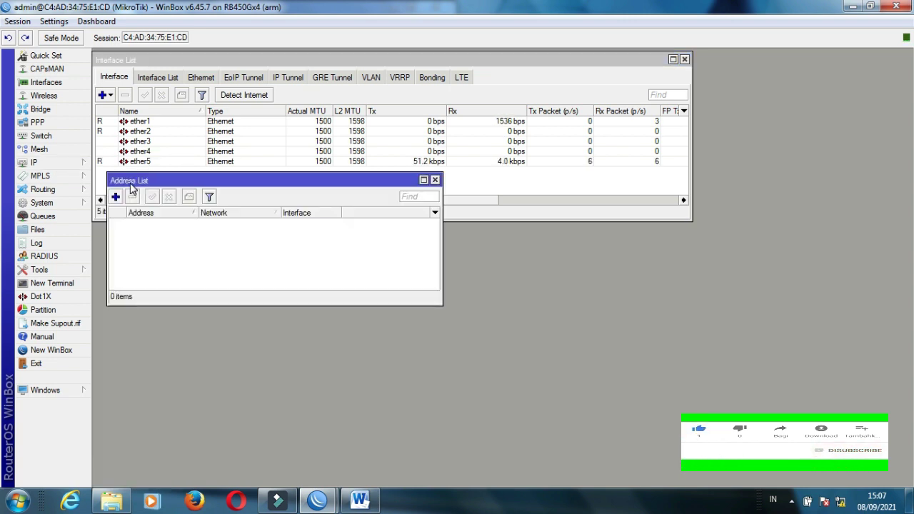
left_click(115, 197)
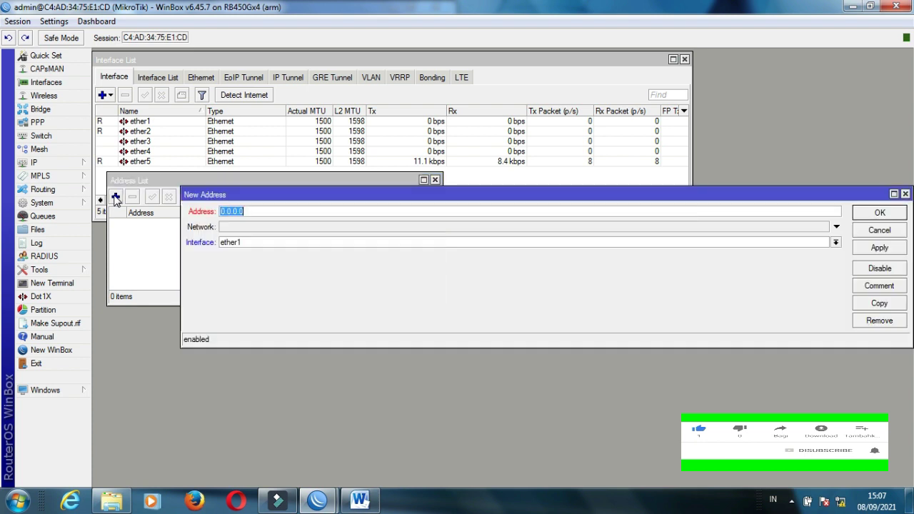
key("BackSpace")
type("192")
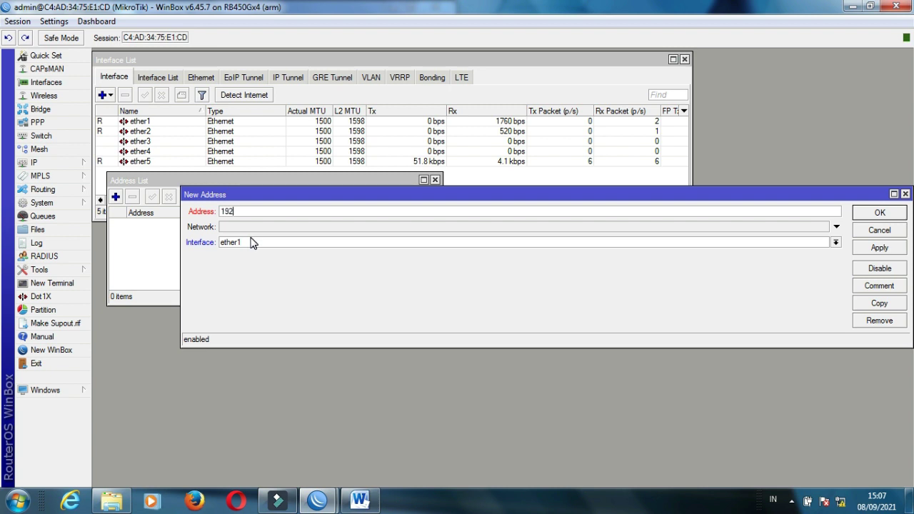
type(".16")
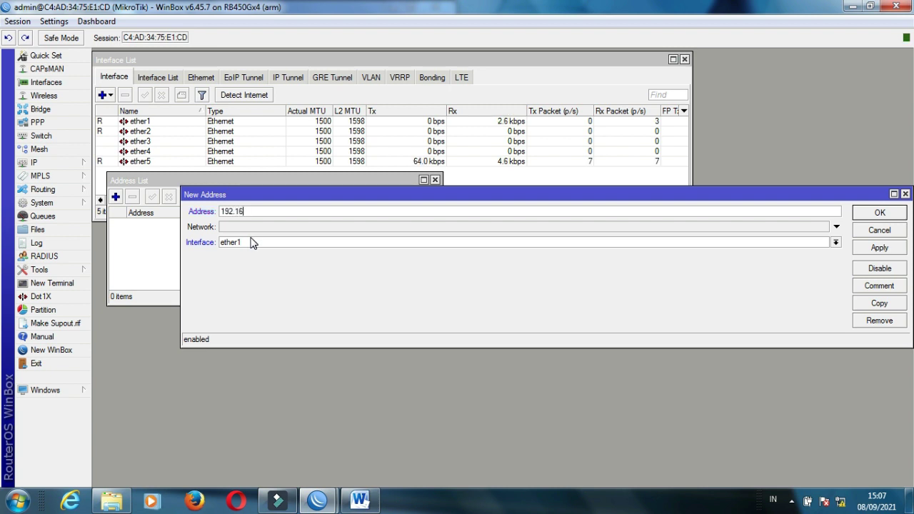
type("8.5.")
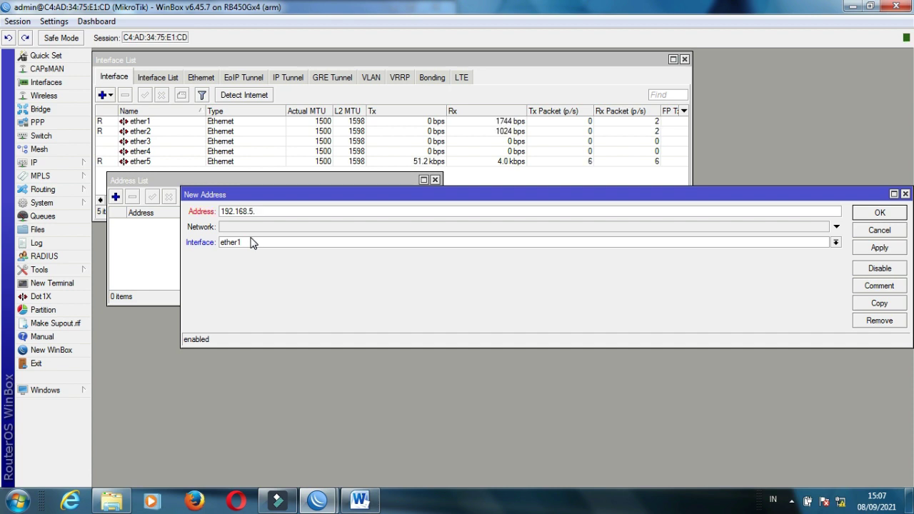
type("1/24")
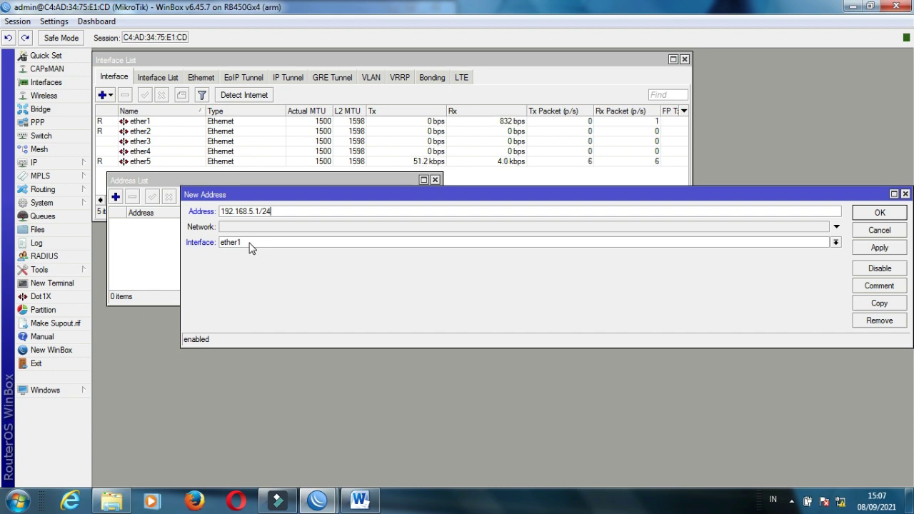
left_click(249, 243)
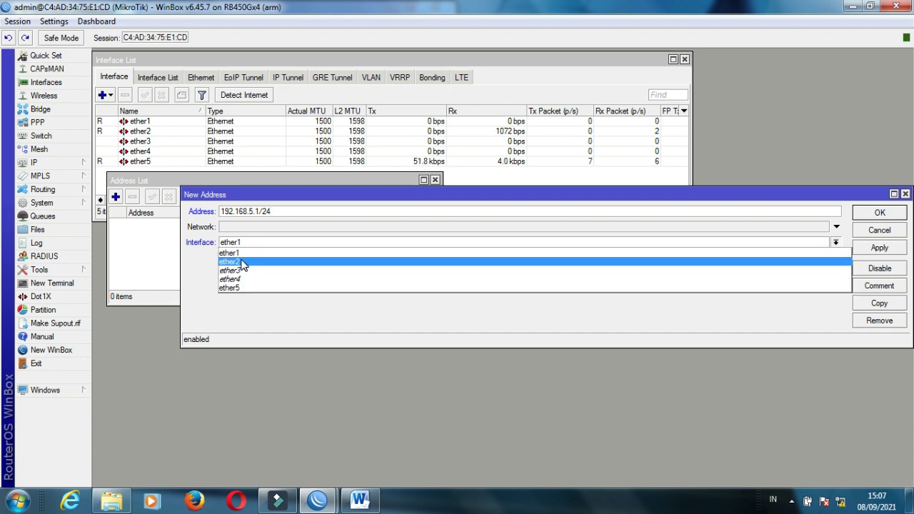
left_click(243, 263)
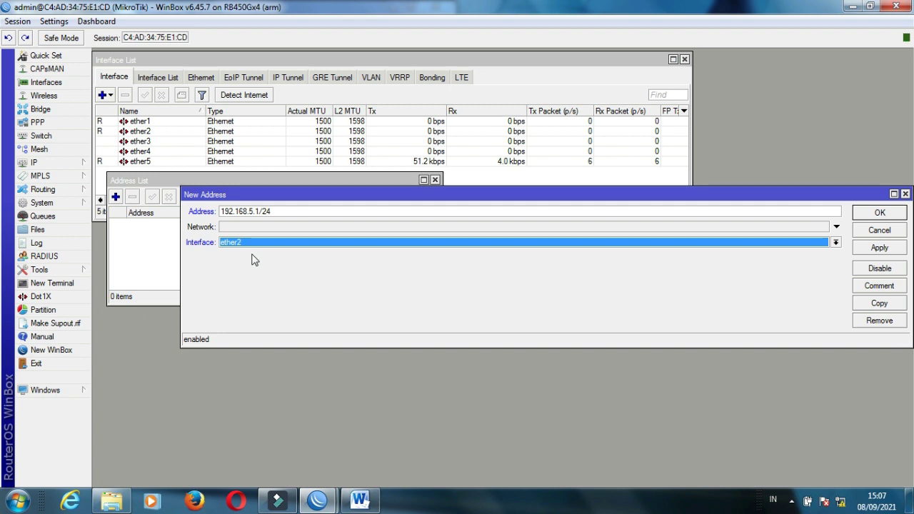
left_click(871, 248)
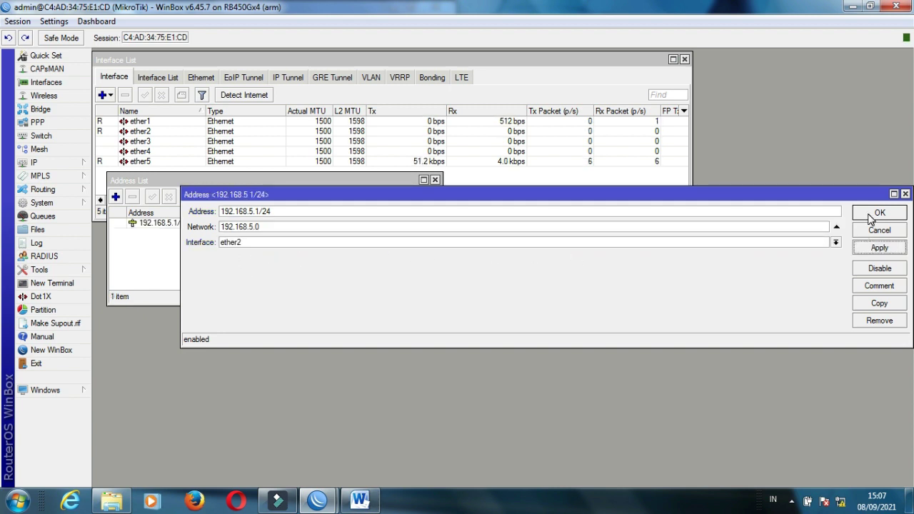
left_click(874, 213)
Start a new IP address entry and copy the address text from the existing ether2 entry
left_click(115, 197)
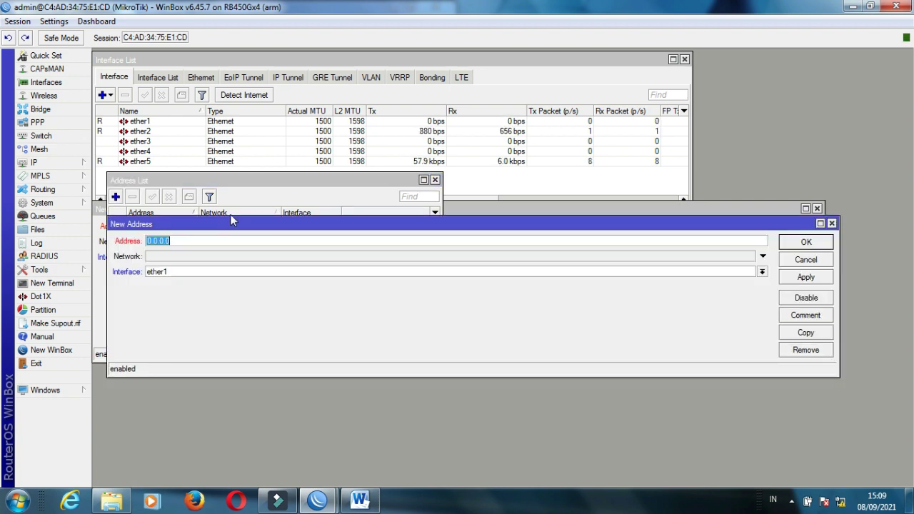
left_click_drag(231, 224, 228, 257)
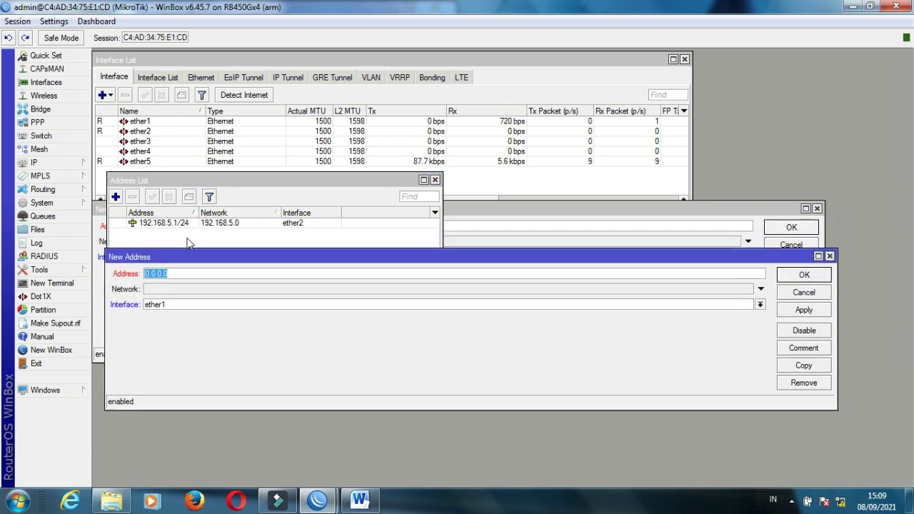
double_click(189, 224)
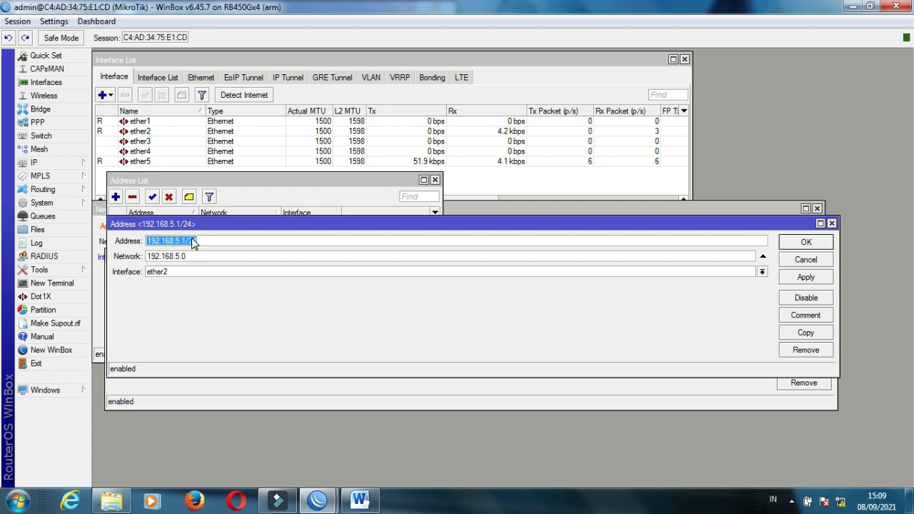
right_click(192, 240)
left_click(224, 262)
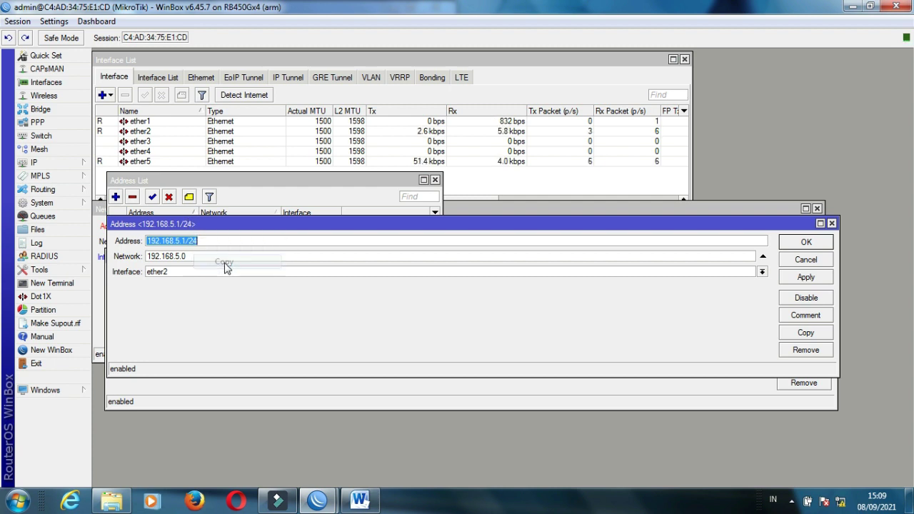
left_click(833, 224)
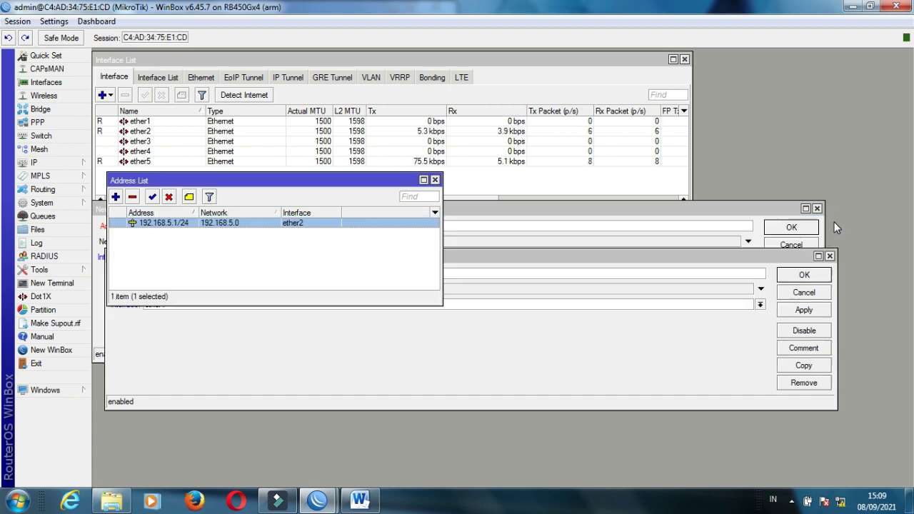
Paste the copied address into the new entry, change it to 192.168.7.1/24, and assign it to interface ether3
left_click(319, 359)
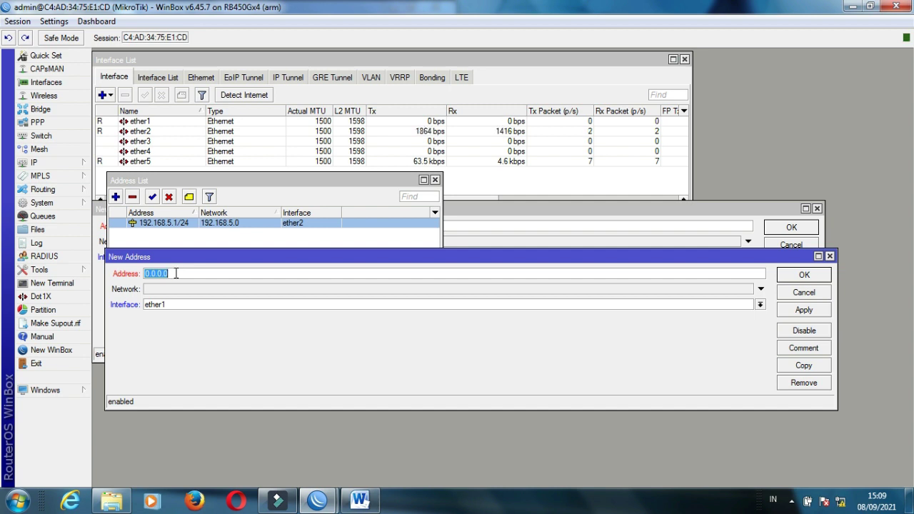
right_click(176, 273)
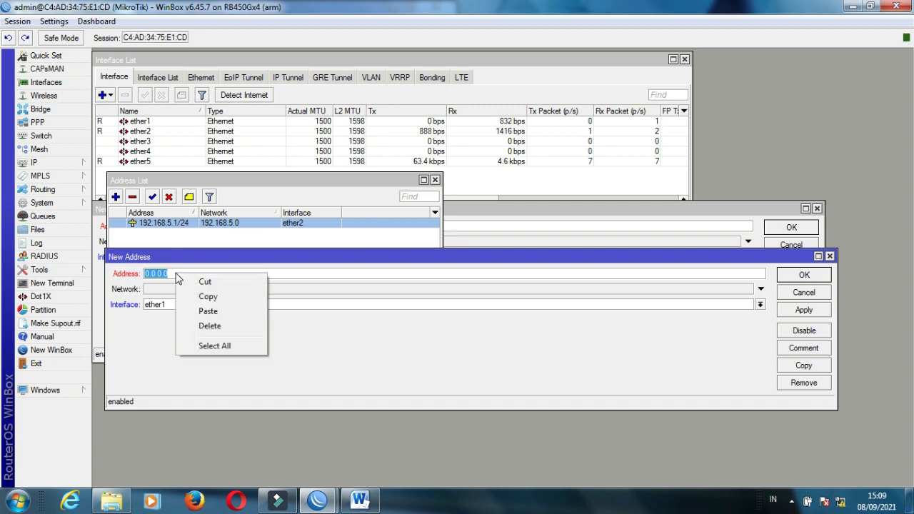
left_click(208, 311)
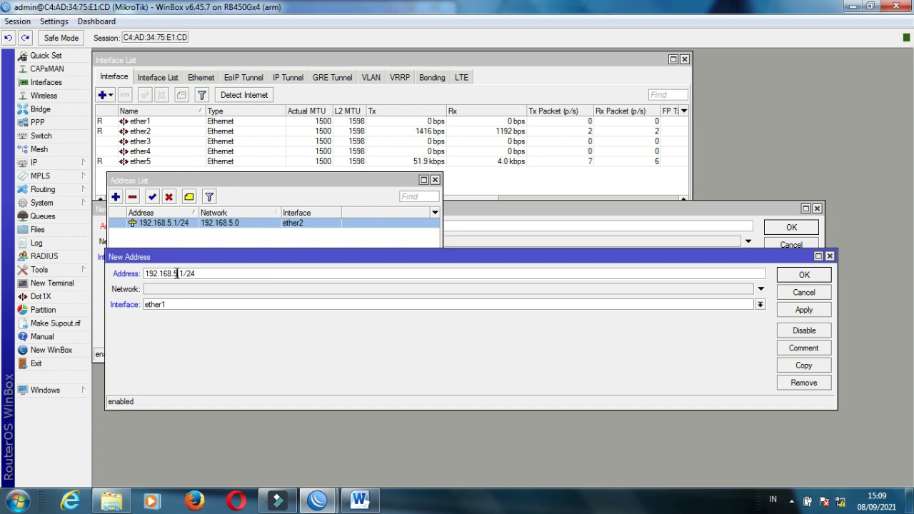
key("BackSpace")
type("7")
left_click(169, 307)
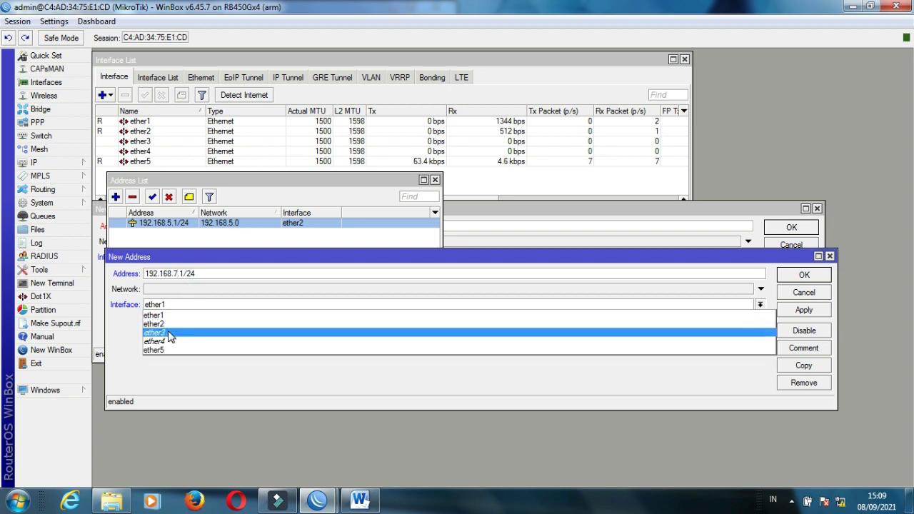
left_click(169, 334)
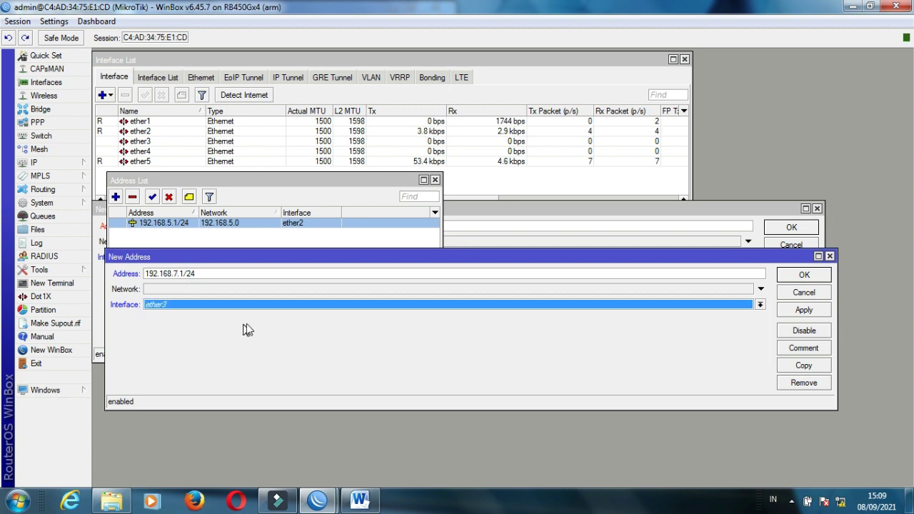
left_click(800, 276)
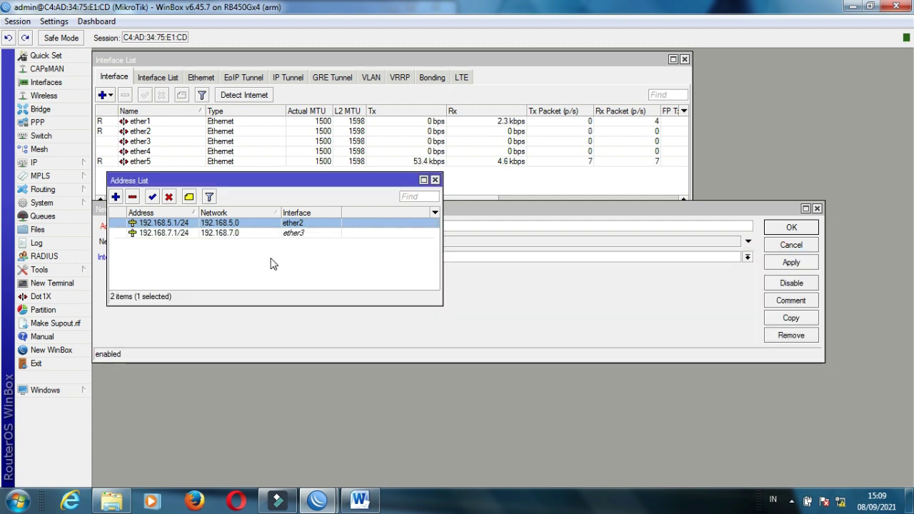
Add a new address entry, paste the copied address and change it to 192.168.9.1/24, and assign it to interface ether4
left_click(116, 197)
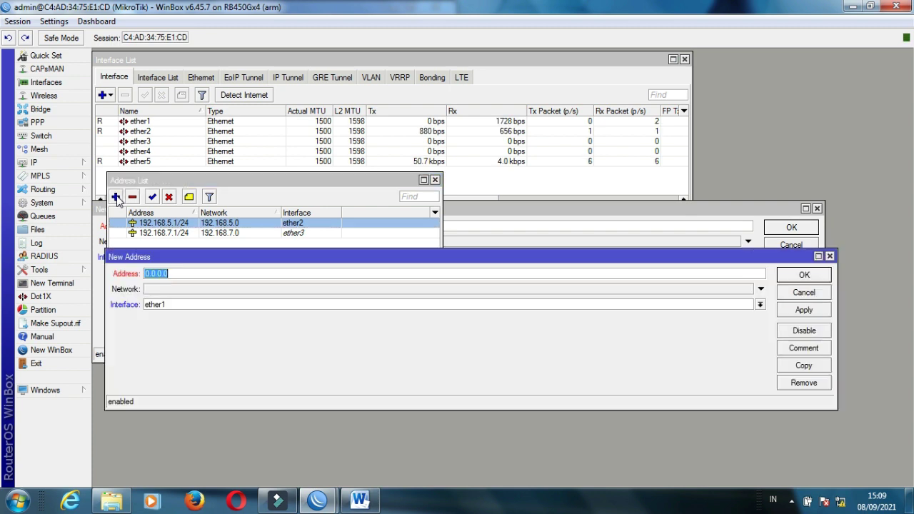
right_click(178, 274)
left_click(209, 314)
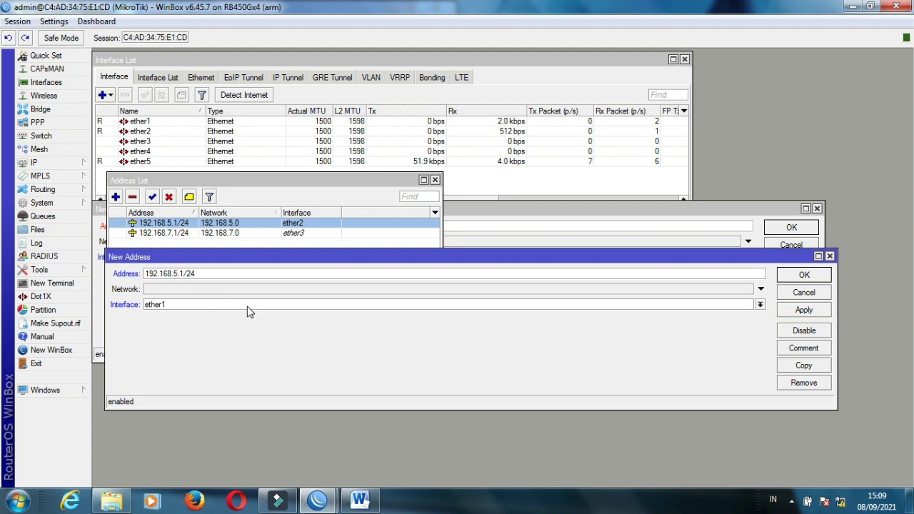
key("BackSpace")
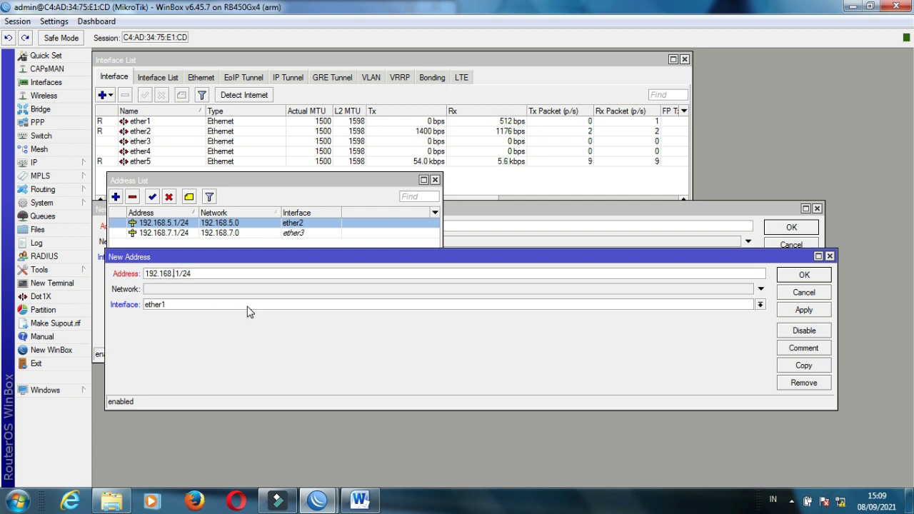
type("9")
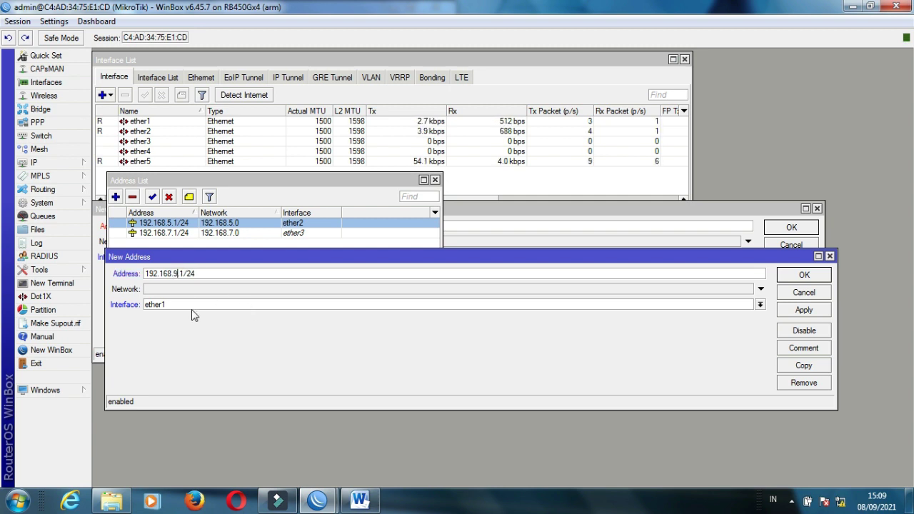
left_click(188, 307)
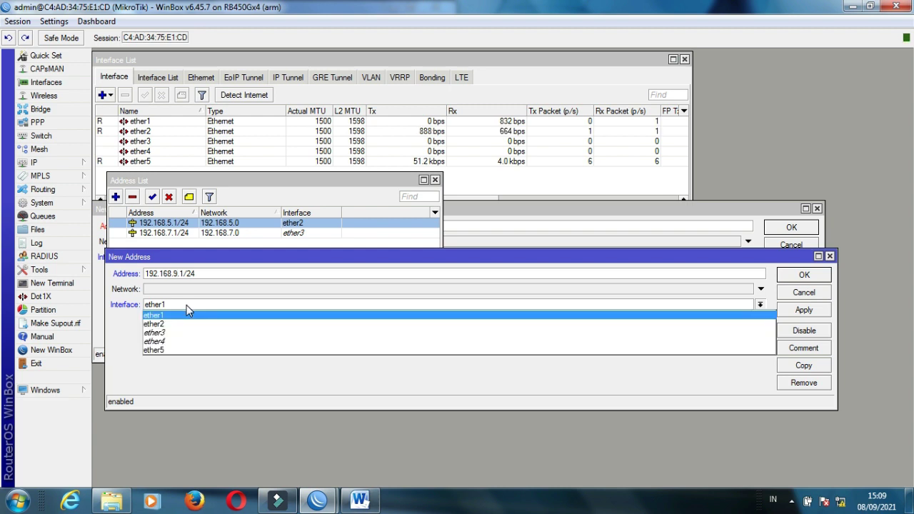
left_click(177, 345)
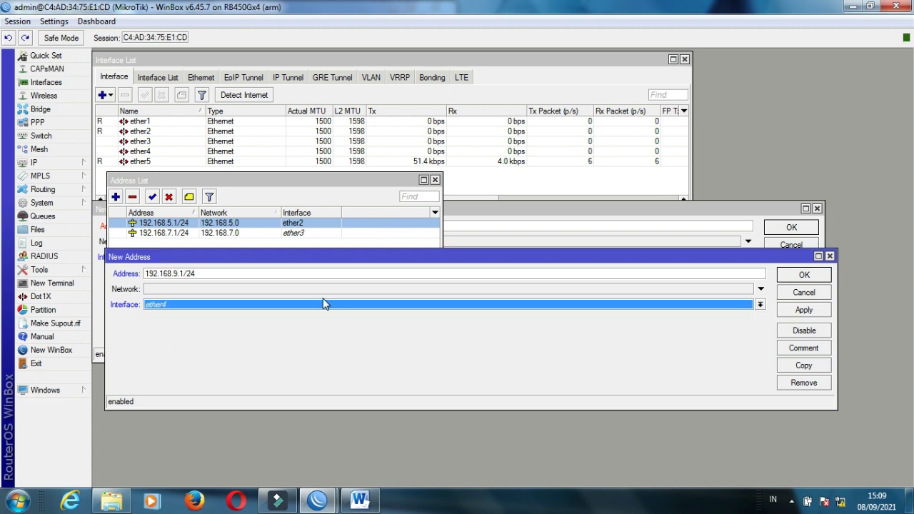
left_click(804, 311)
left_click(805, 275)
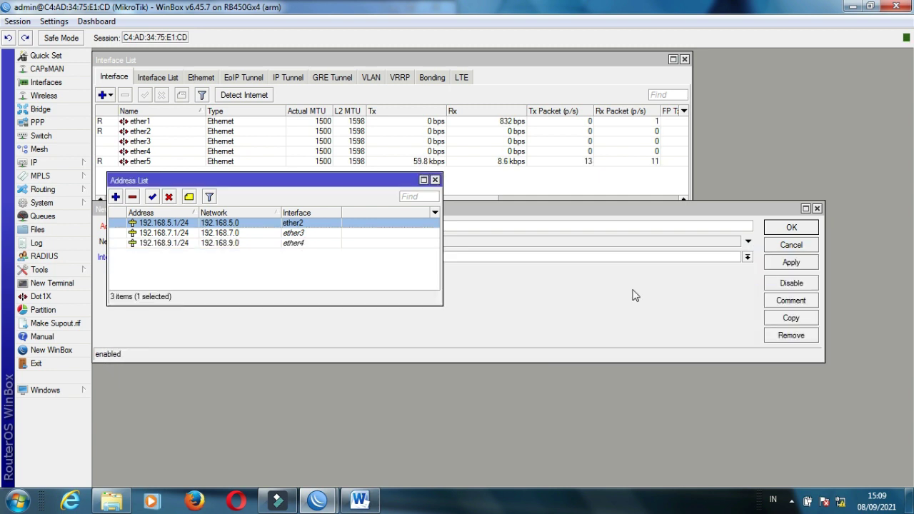
Add another address entry from the copied address, changed to 192.168.11.1/24, and assign it to interface ether5
left_click(114, 197)
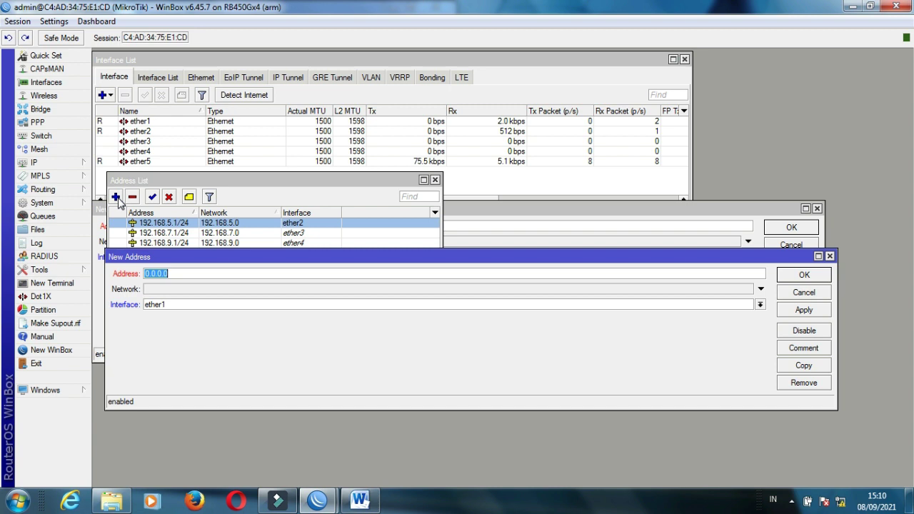
right_click(180, 274)
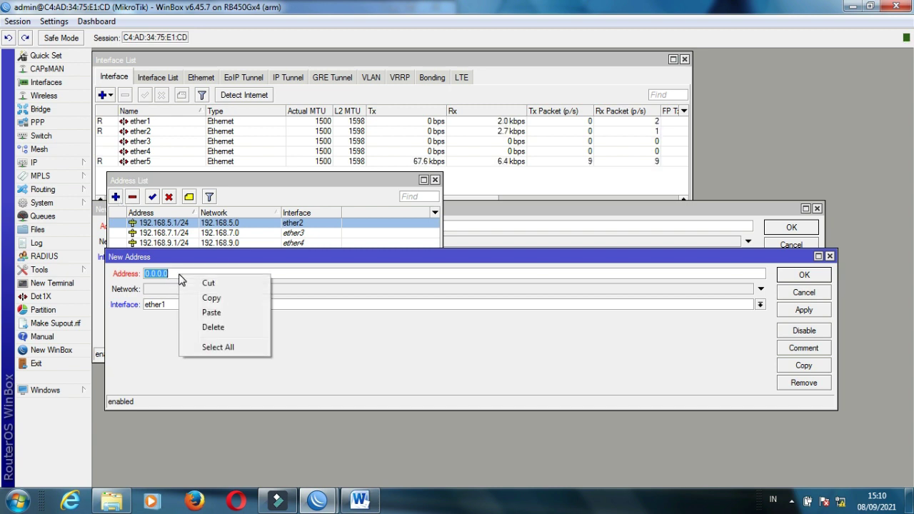
left_click(211, 313)
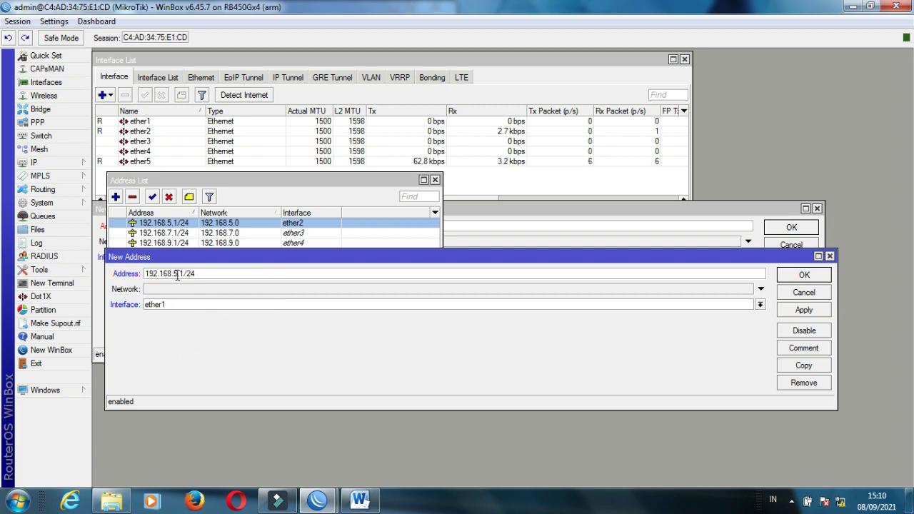
key("BackSpace")
type("11")
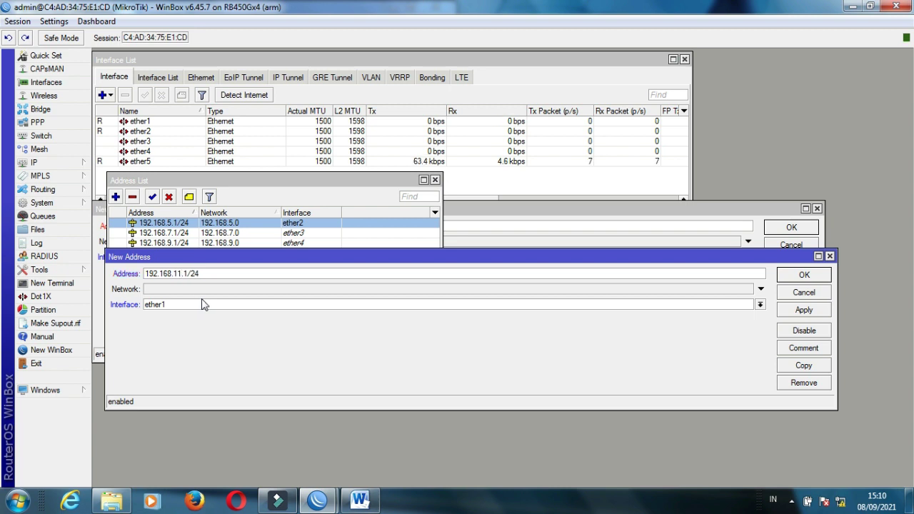
left_click(179, 306)
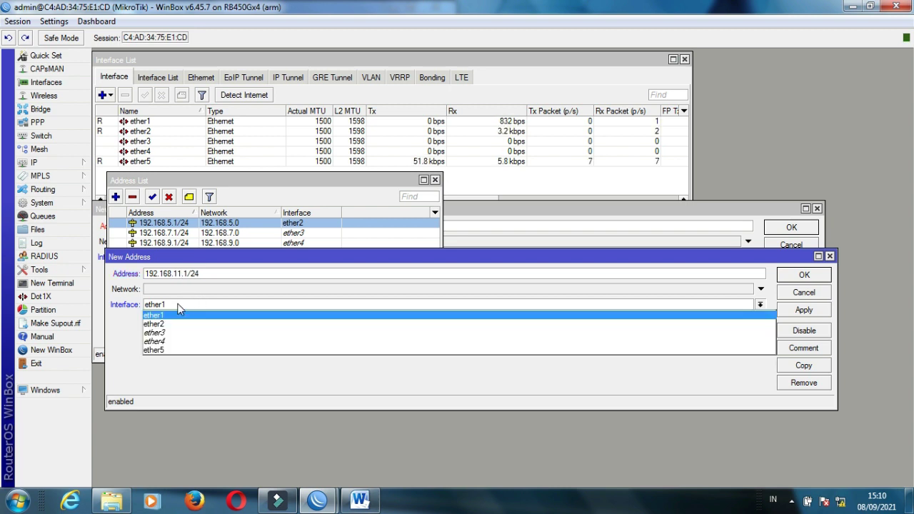
left_click(174, 352)
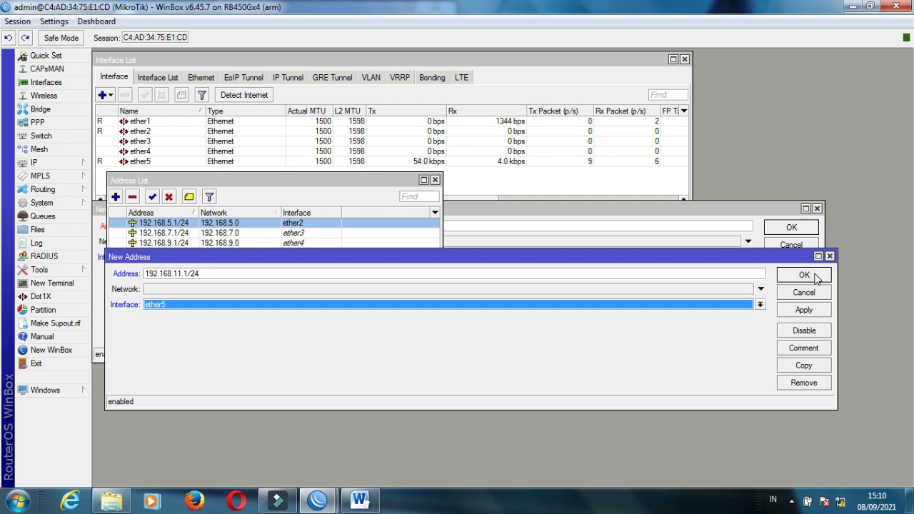
left_click(804, 275)
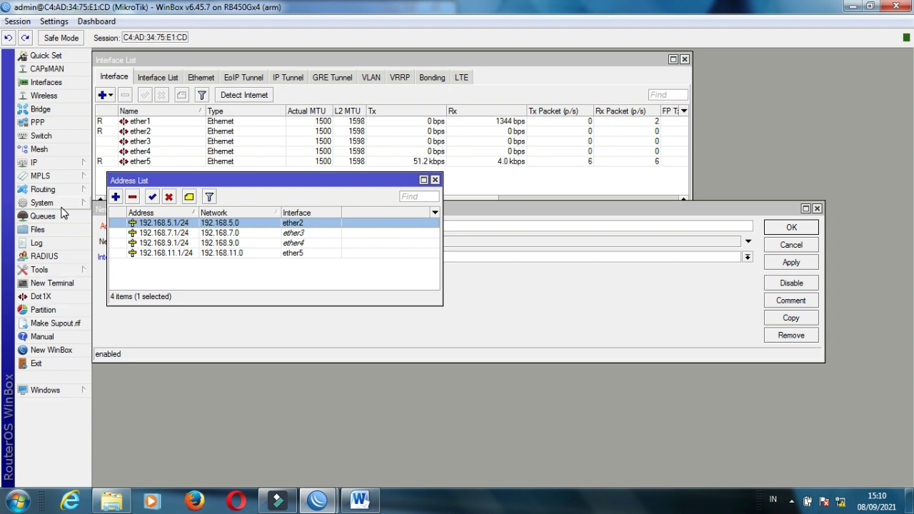
Add a DHCP client on interface ether1 with peer DNS, peer NTP and the default route enabled
left_click(60, 165)
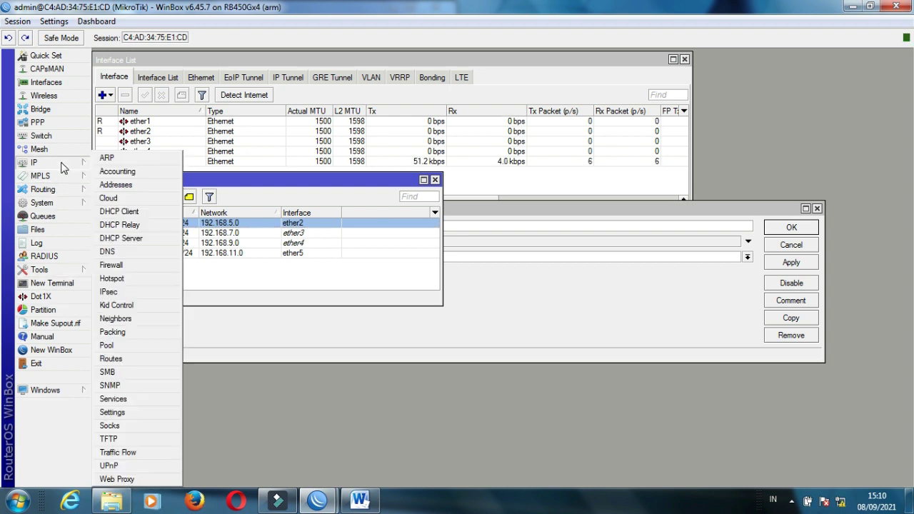
left_click(128, 213)
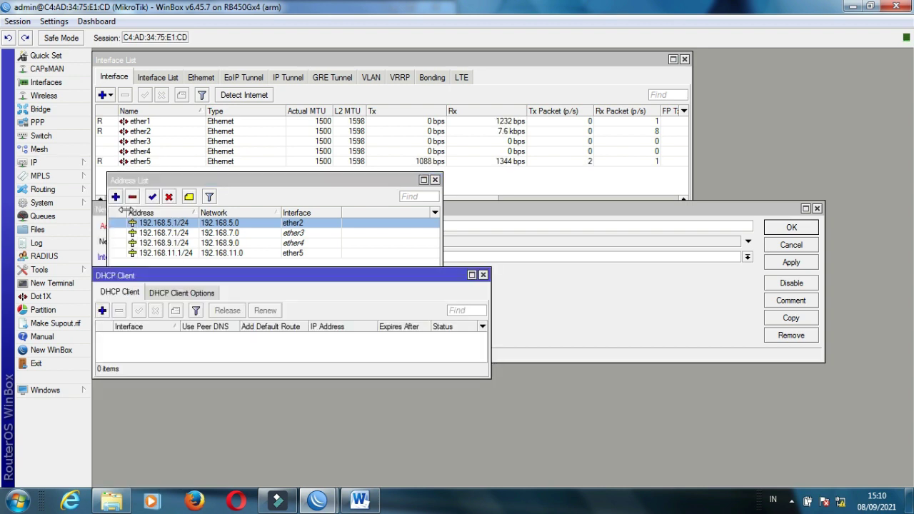
left_click(103, 311)
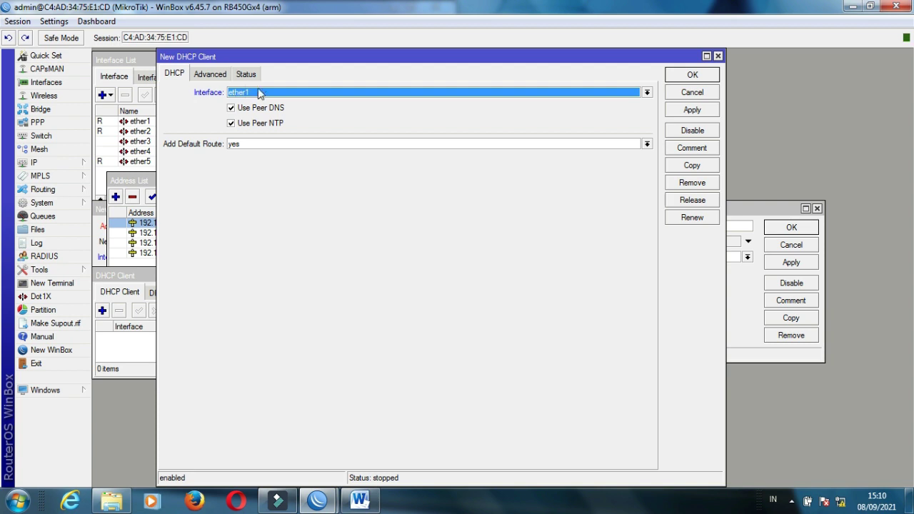
left_click(686, 110)
left_click(692, 76)
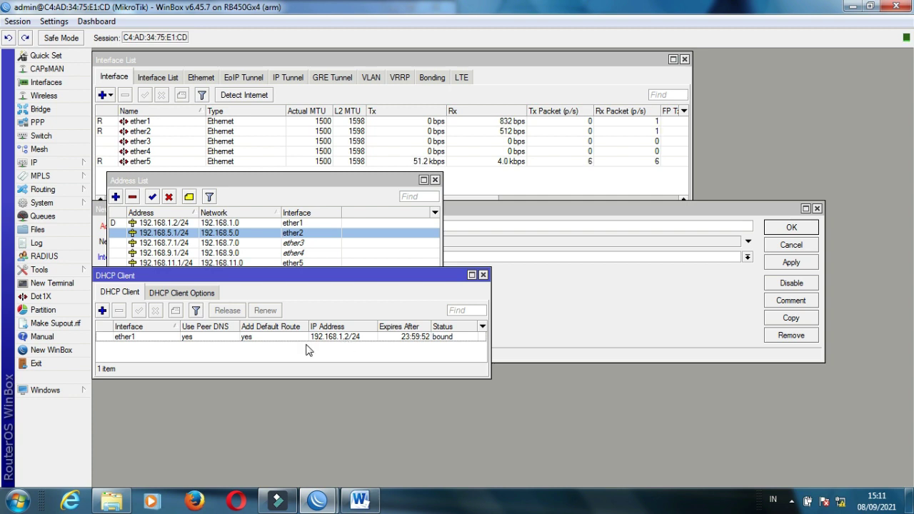
Start the DHCP server setup on interface ether2, accepting address space 192.168.5.0/24 and the proposed settings up to the DNS servers
left_click(53, 164)
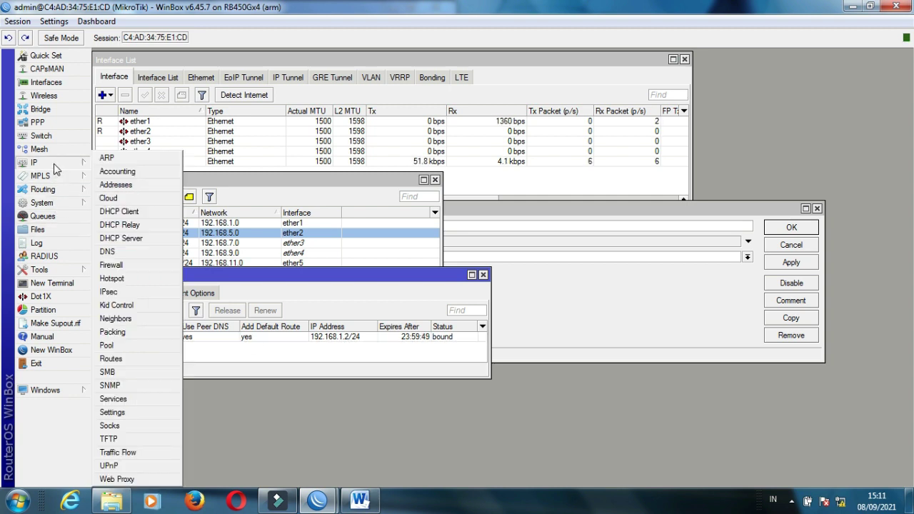
left_click(121, 239)
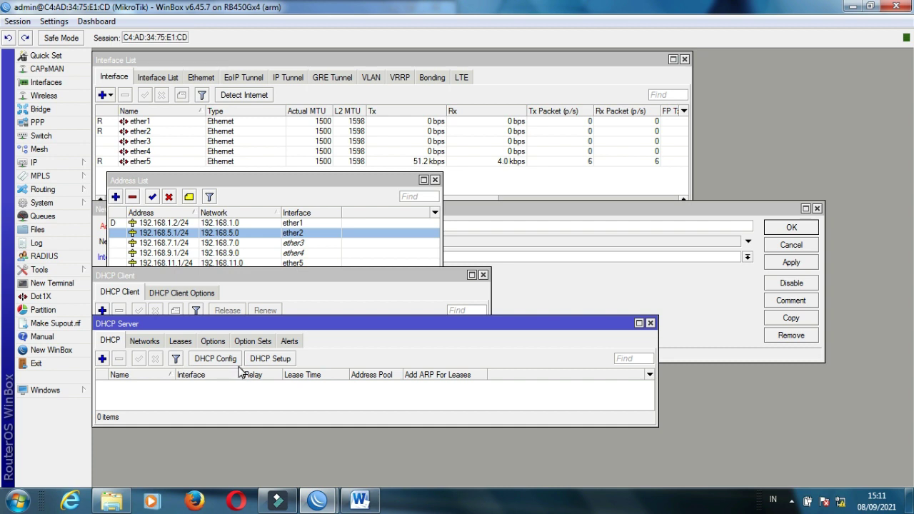
left_click(270, 358)
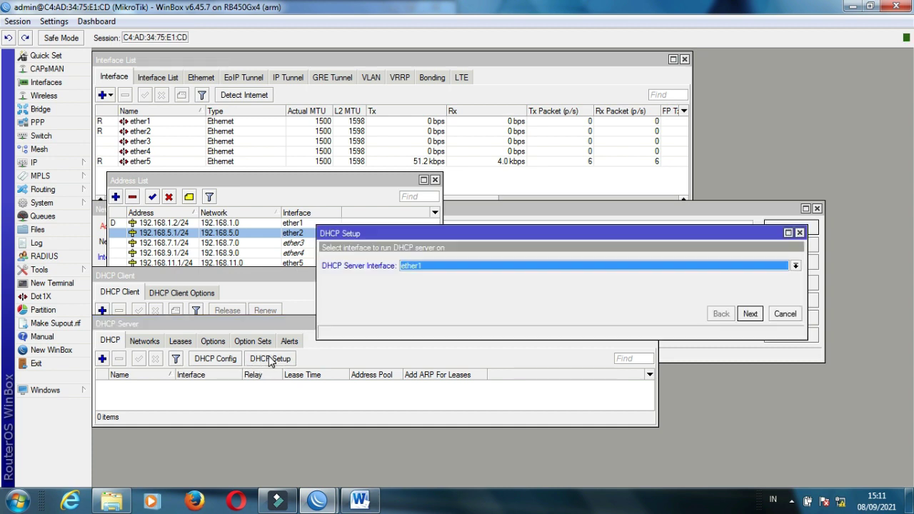
left_click(451, 267)
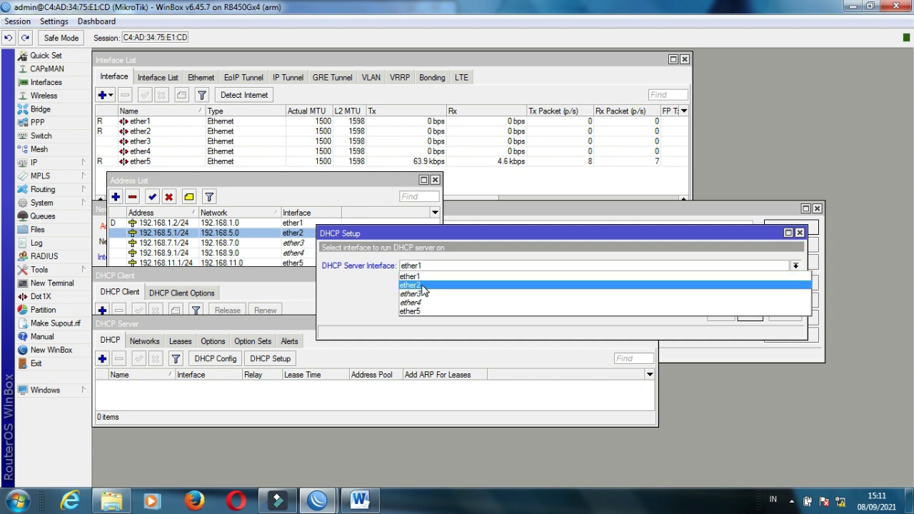
left_click(423, 286)
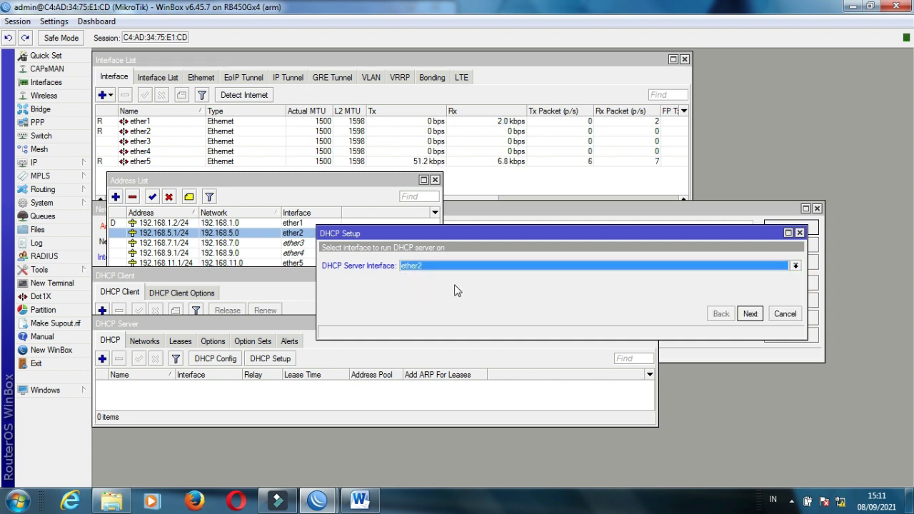
left_click(749, 314)
left_click(749, 315)
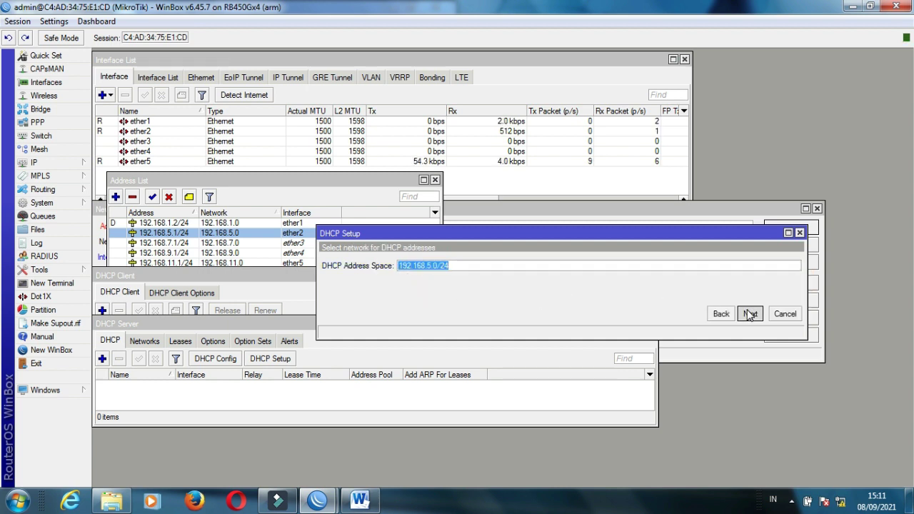
left_click(750, 315)
left_click(749, 314)
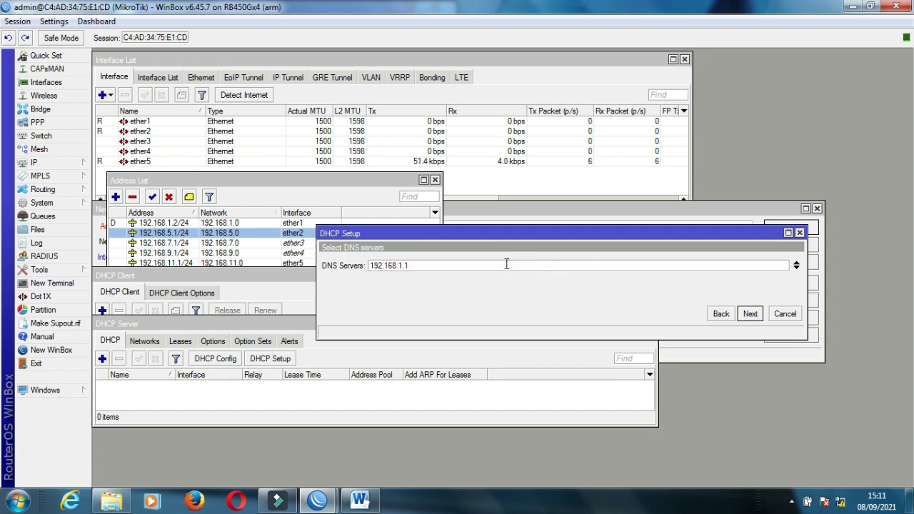
Set the DNS servers to 8.8.8.8 and 8.8.4.4 and finish the ether2 DHCP setup with lease time 00:10:00
key("BackSpace")
key("BackSpace")
key("BackSpace")
key("BackSpace")
key("BackSpace")
key("BackSpace")
type("8")
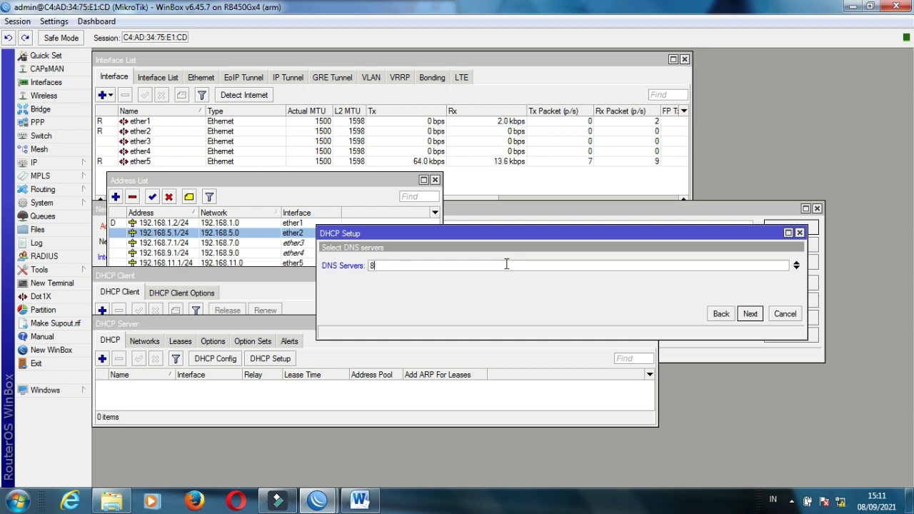
type(".8.8.")
left_click(796, 269)
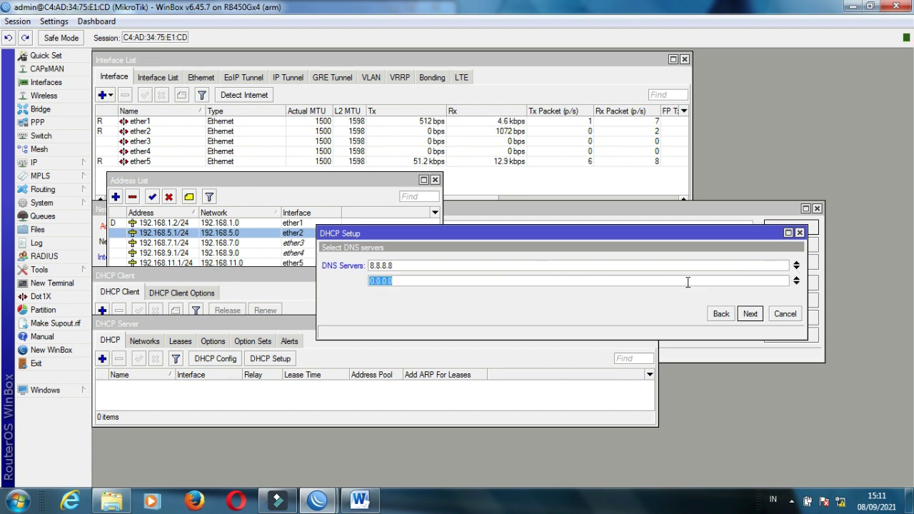
key("BackSpace")
type("8.8.4.4")
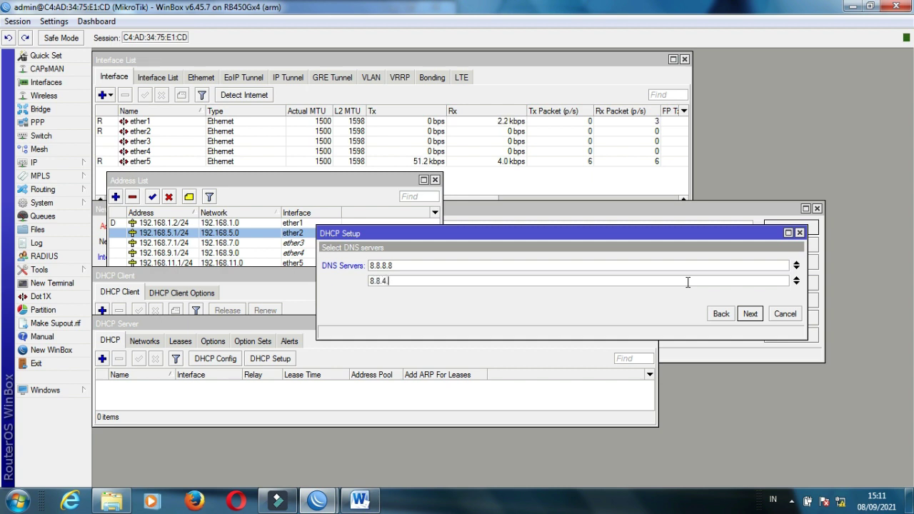
left_click(750, 314)
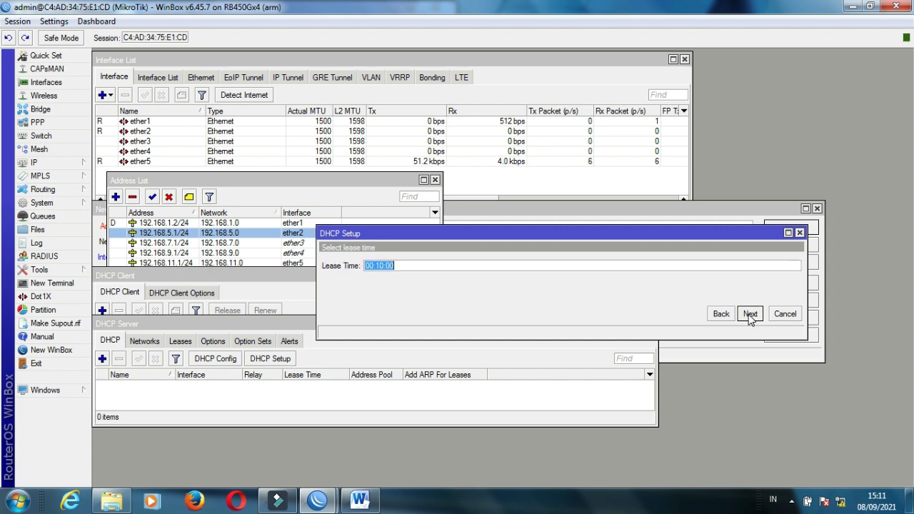
left_click(749, 317)
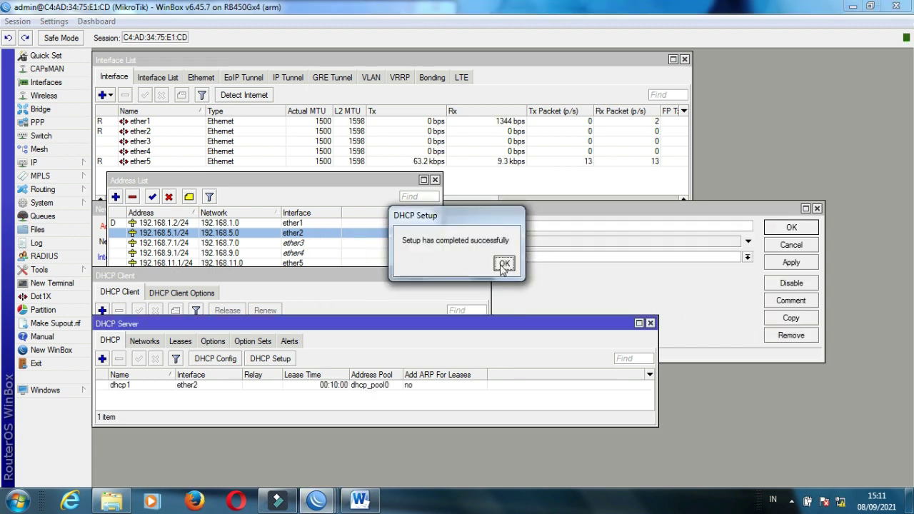
left_click(504, 265)
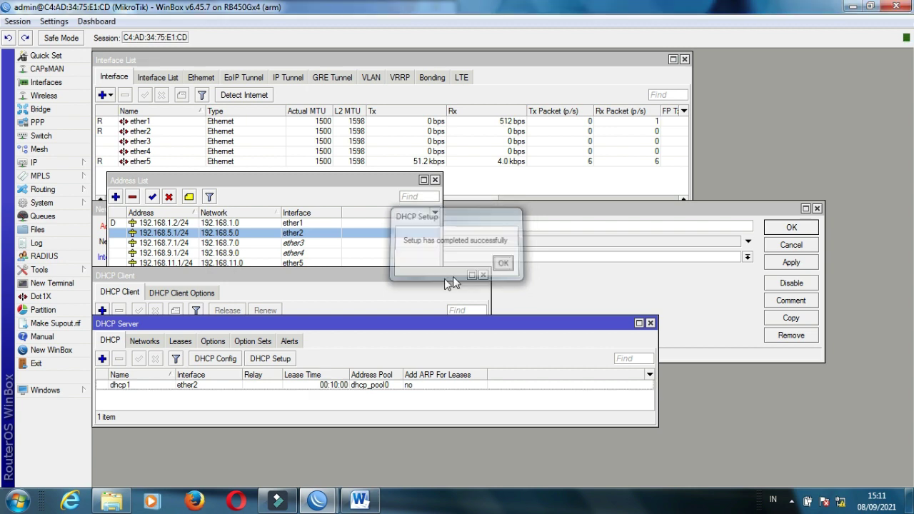
Set up a DHCP server on interface ether3, accepting the proposed network settings, DNS servers 8.8.8.8 and 8.8.4.4 and lease time 00:10:00
left_click_drag(208, 427, 207, 444)
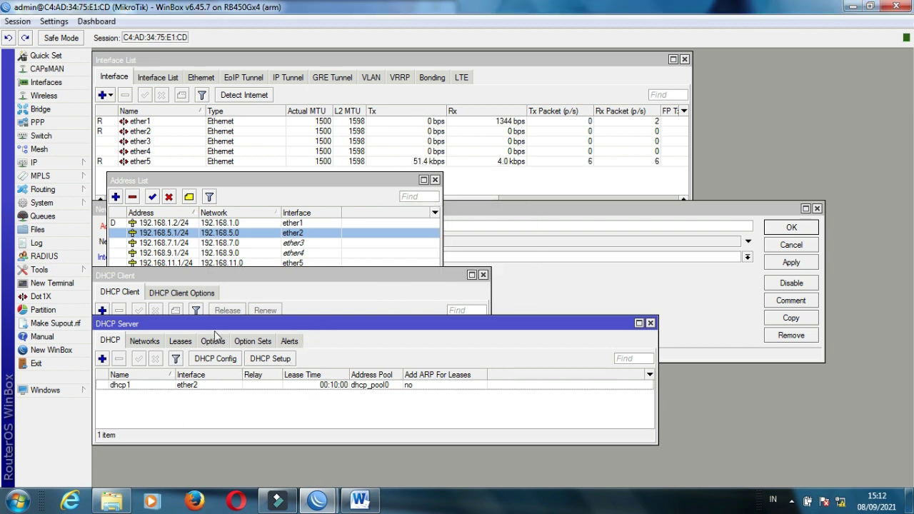
left_click(270, 359)
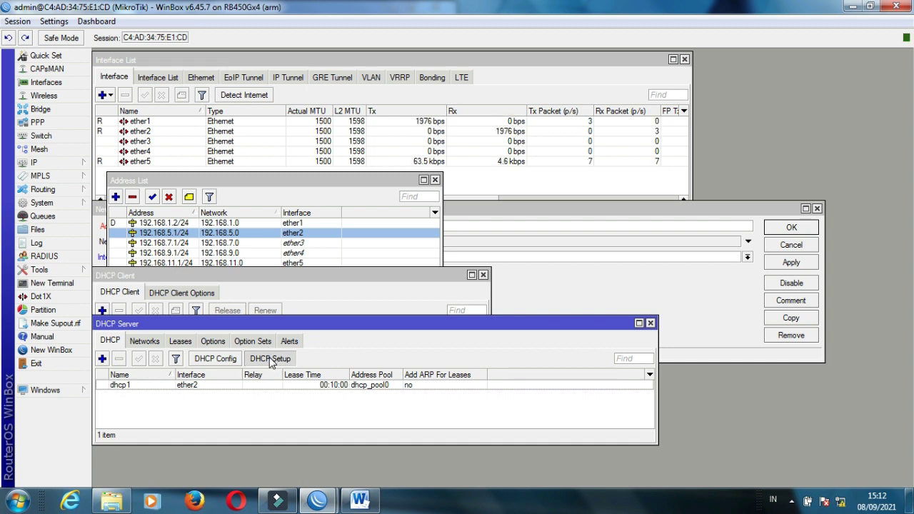
left_click(469, 266)
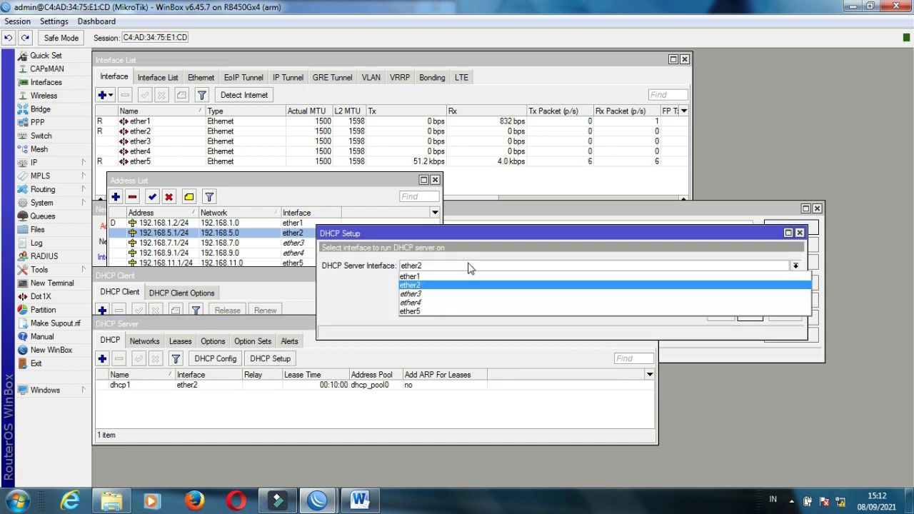
left_click(445, 295)
left_click(750, 314)
left_click(749, 314)
left_click(749, 314)
left_click(750, 314)
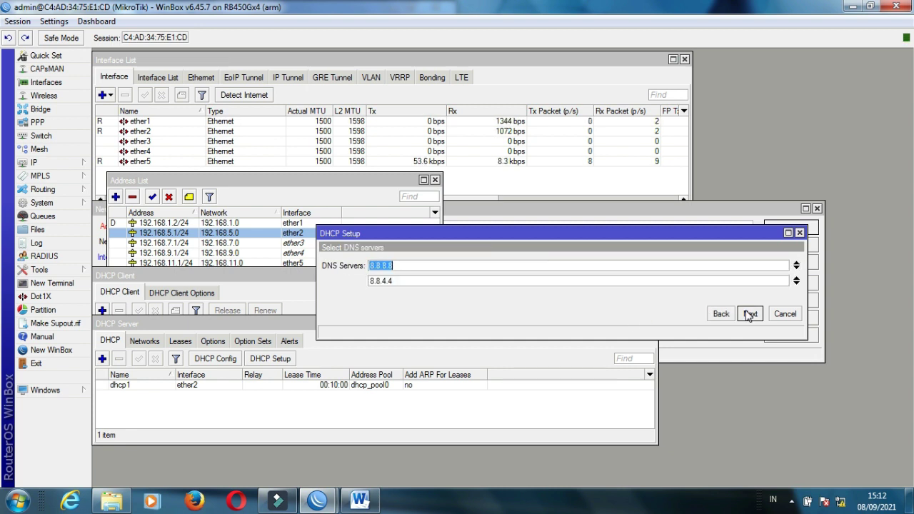
left_click(749, 315)
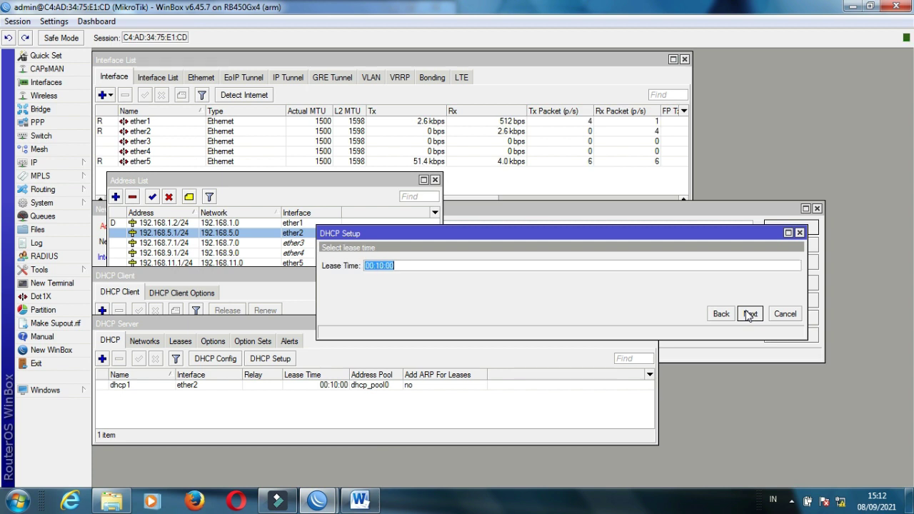
left_click(750, 314)
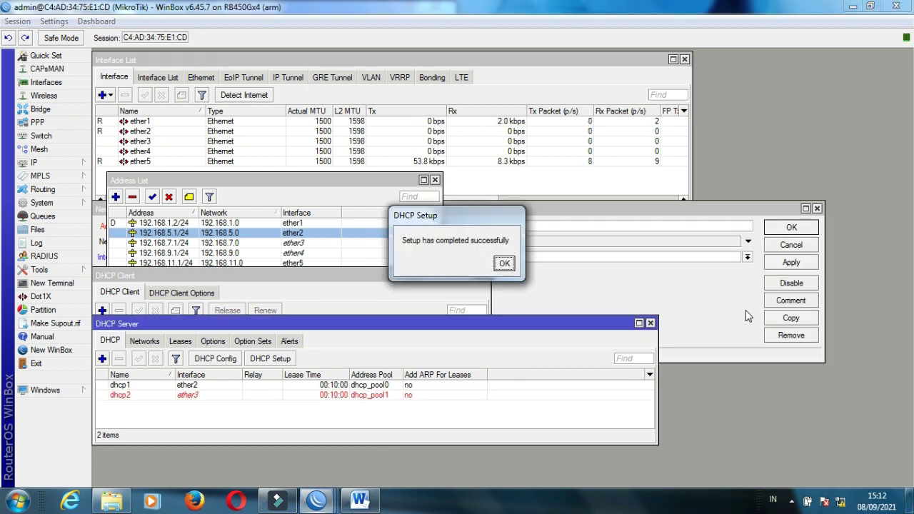
left_click(504, 263)
Set up a DHCP server on interface ether4 with address pool 192.168.9.2-192.168.9.254, accepting all other proposed settings
left_click(270, 360)
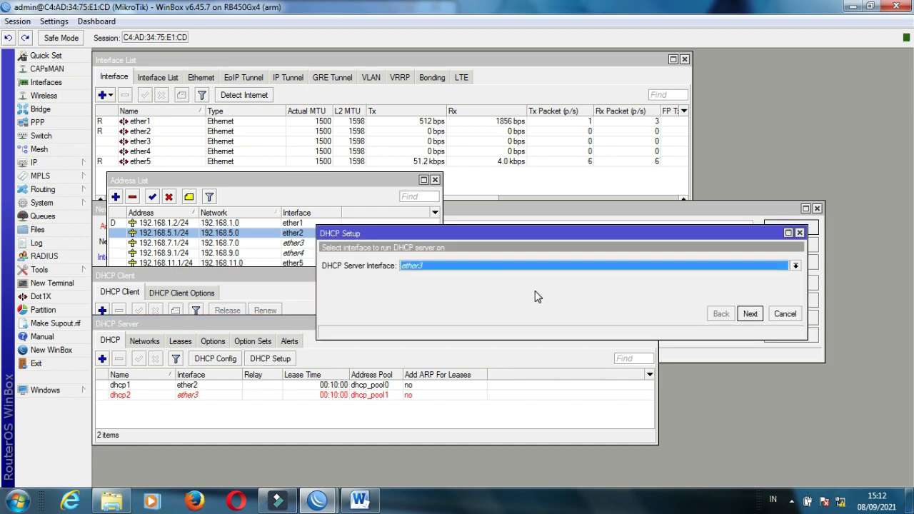
left_click(519, 266)
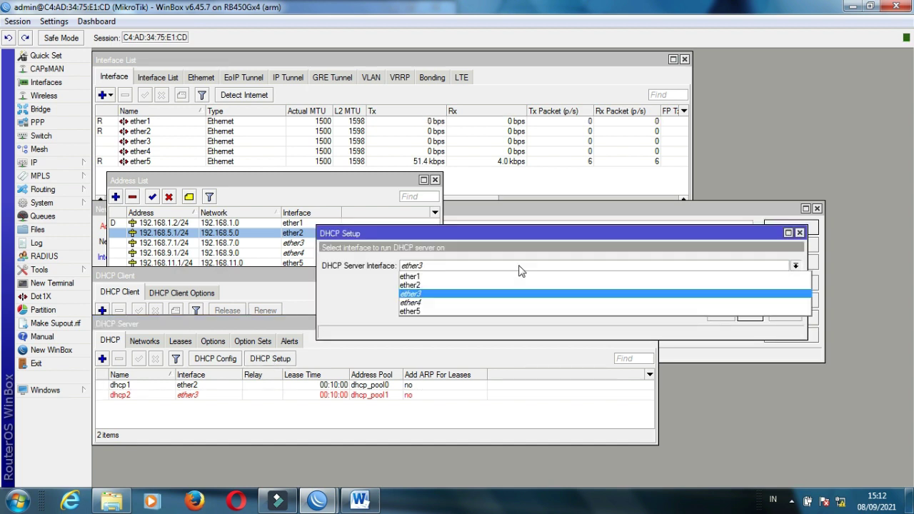
left_click(473, 302)
left_click(756, 315)
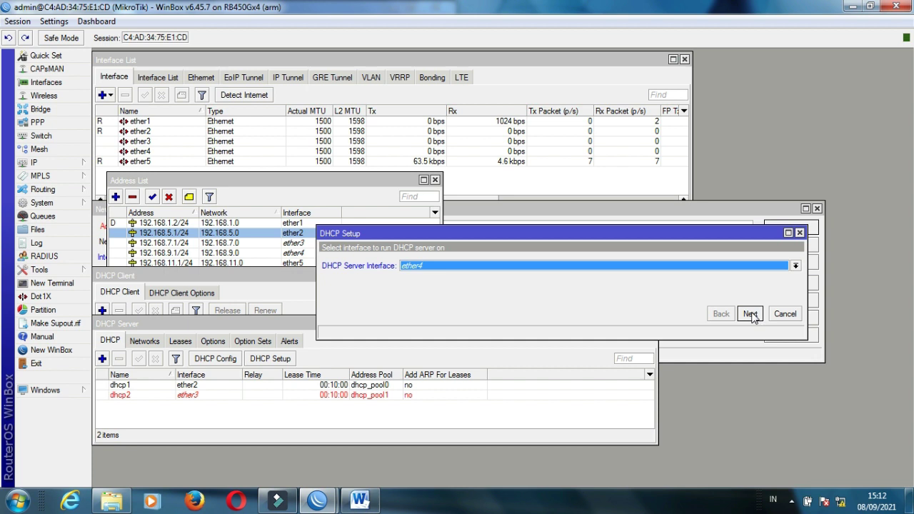
left_click(753, 315)
left_click(751, 315)
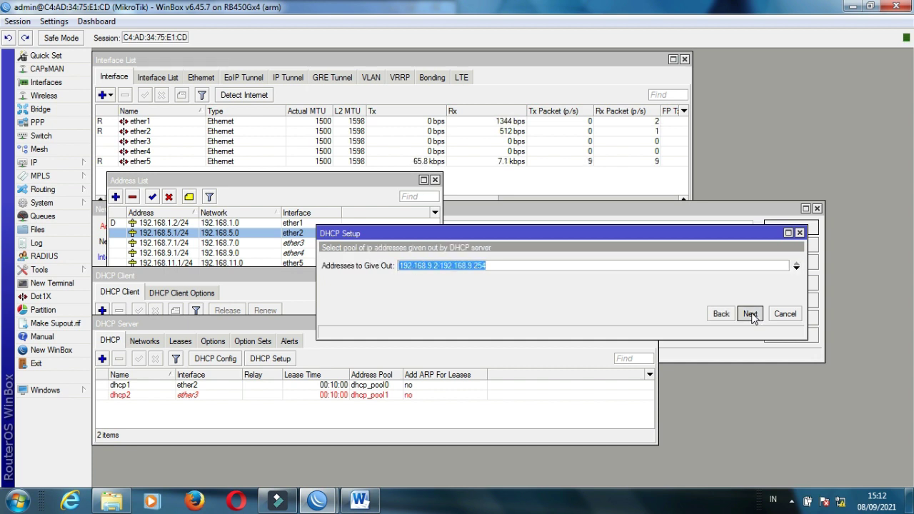
left_click(750, 315)
left_click(750, 315)
left_click(750, 315)
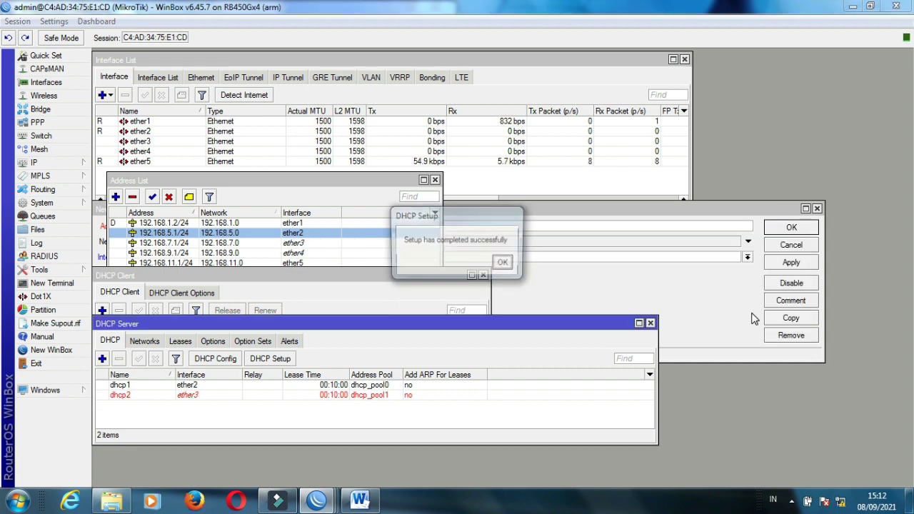
left_click(511, 273)
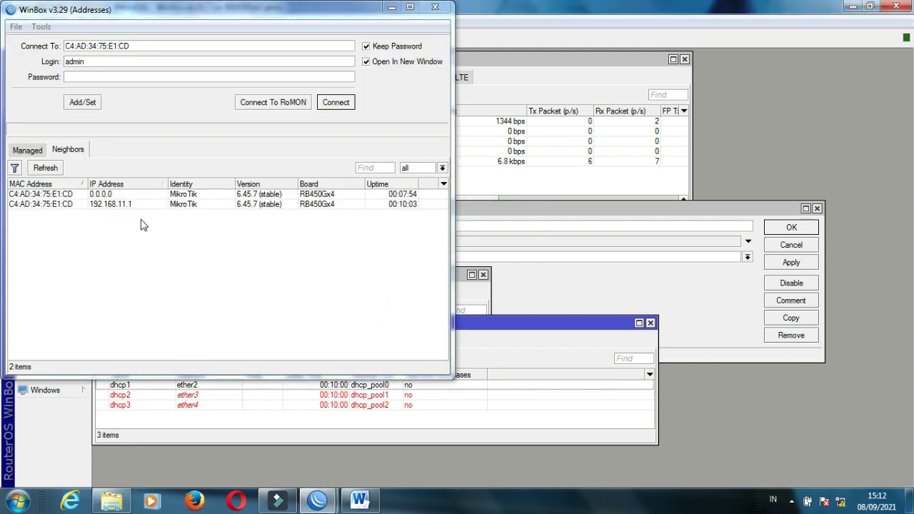
Refresh the neighbor list and reconnect to the RB450Gx4 as admin through its MAC address C4:AD:34:75:E1:CD
left_click(45, 168)
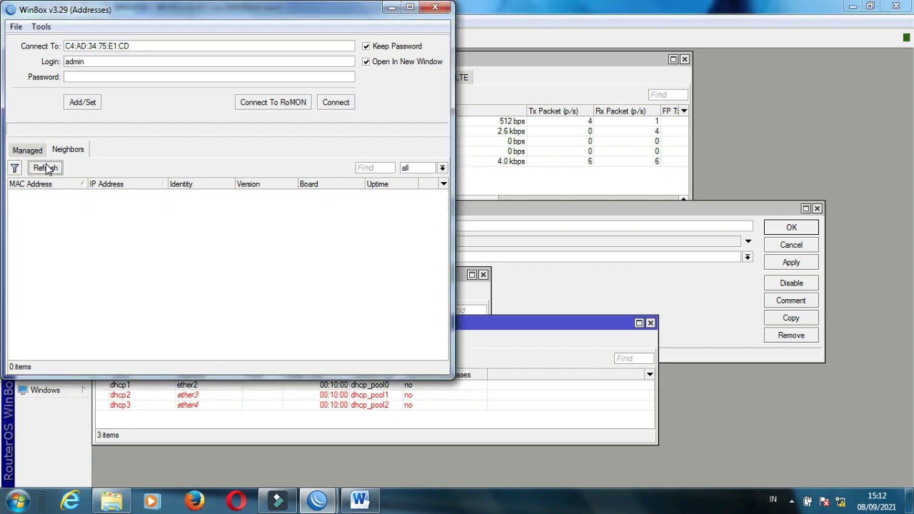
left_click(49, 172)
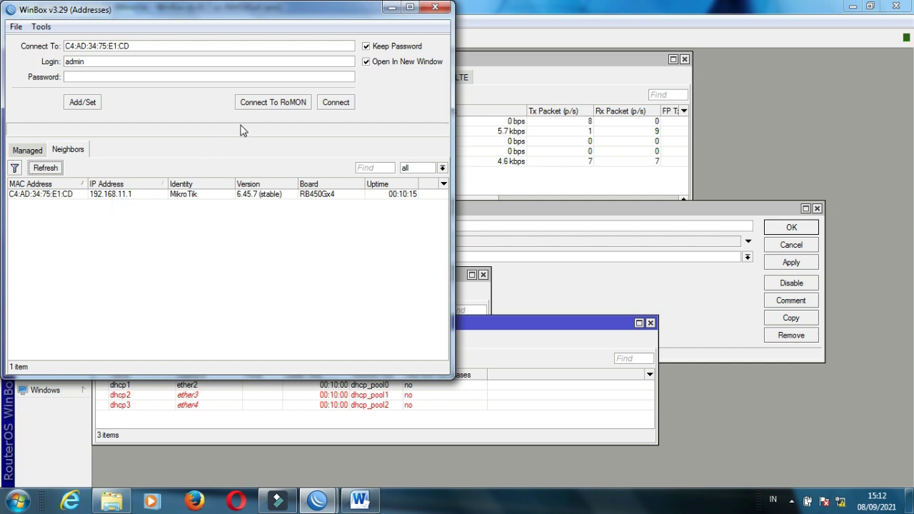
left_click(334, 103)
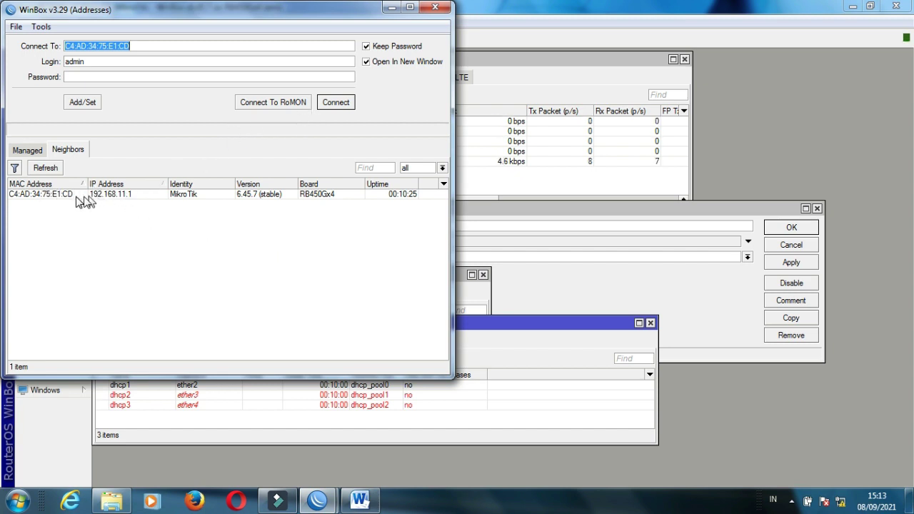
left_click(56, 198)
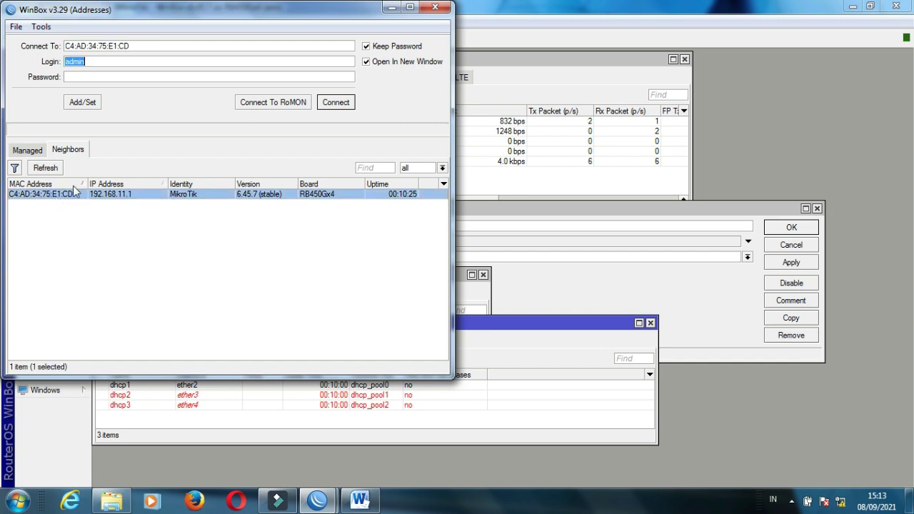
left_click(334, 103)
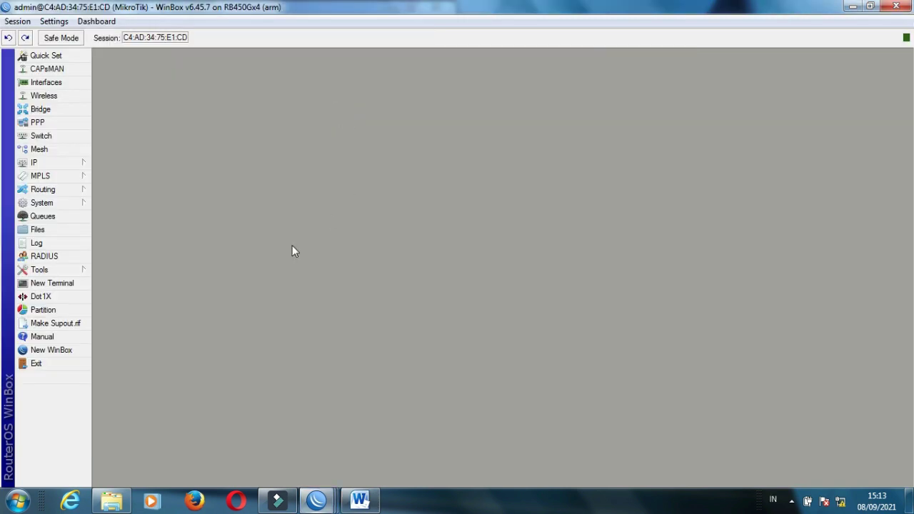
Reopen the DHCP server list and run the DHCP setup for interface ether5 up to the DNS servers
left_click(55, 164)
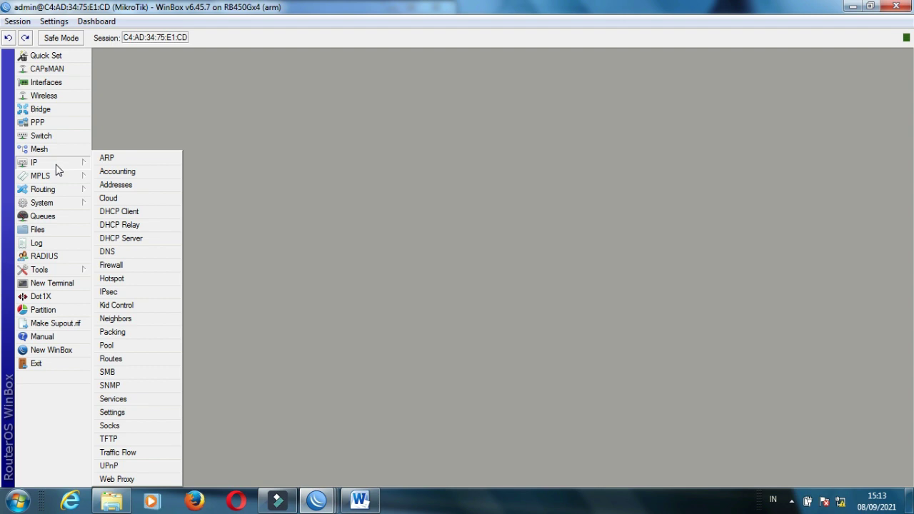
left_click(121, 239)
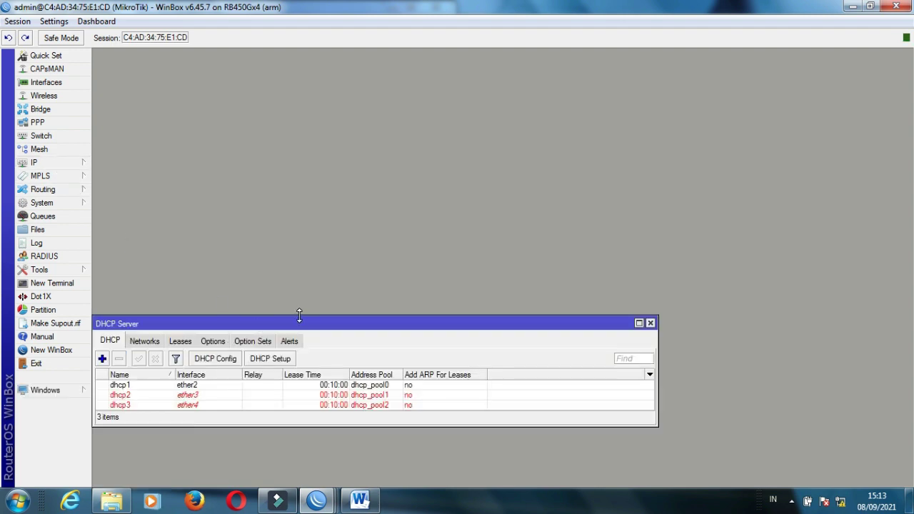
left_click_drag(312, 327, 319, 153)
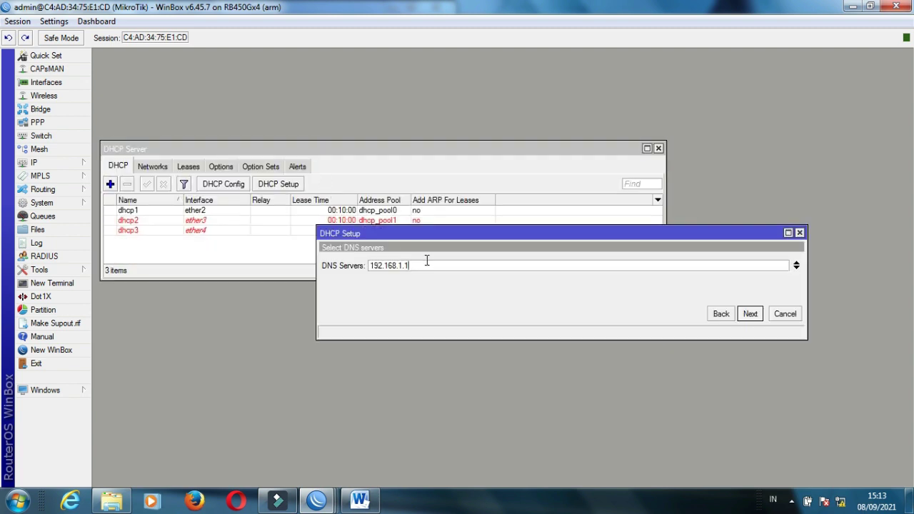
Set the DNS servers to 8.8.8.8 and 8.8.4.4 and finish the ether5 DHCP setup with lease time 00:10:00
key("BackSpace")
key("BackSpace")
key("BackSpace")
key("BackSpace")
key("BackSpace")
key("BackSpace")
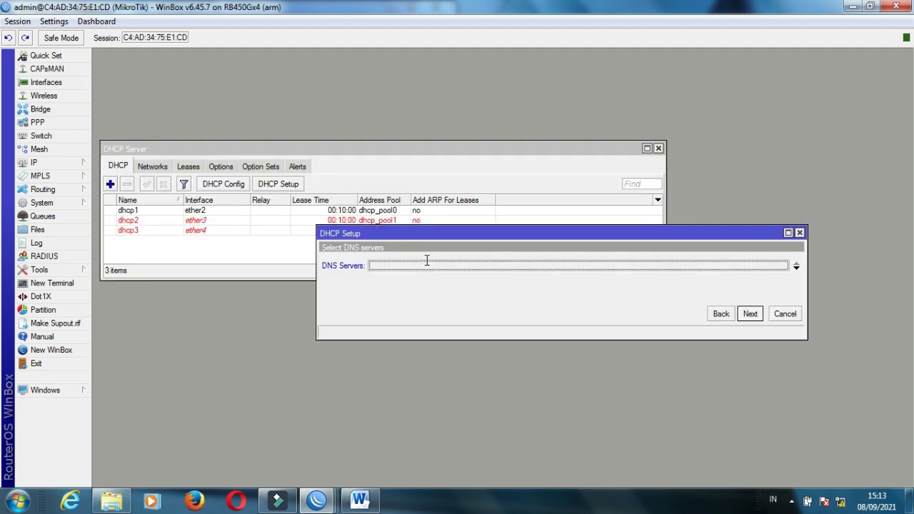
type("8.8.8.8")
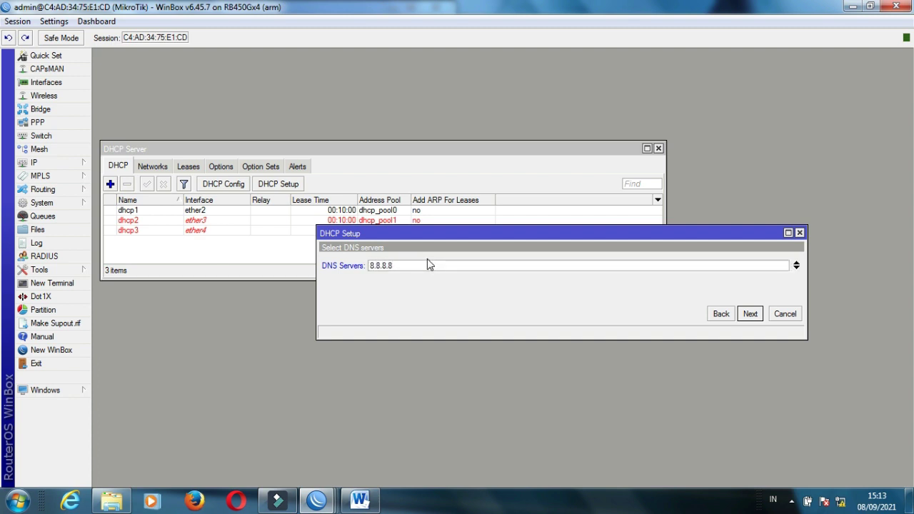
left_click(797, 269)
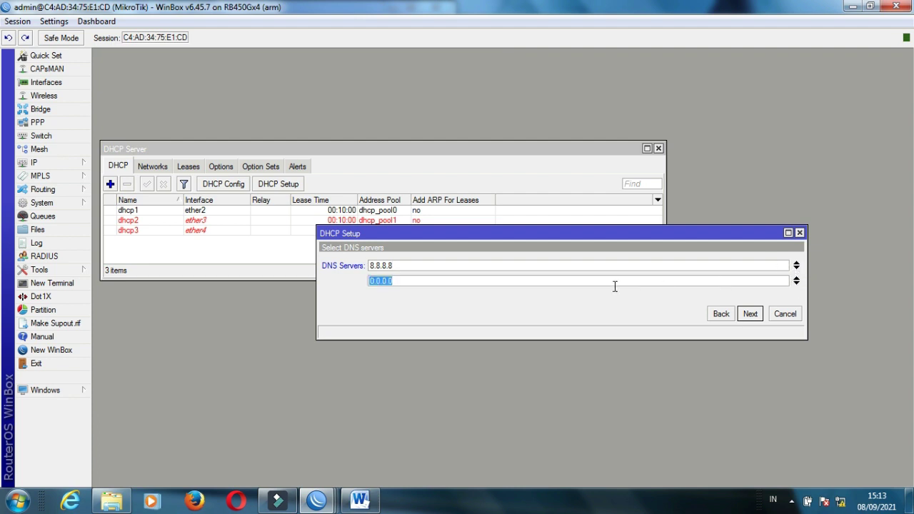
key("BackSpace")
left_click(746, 312)
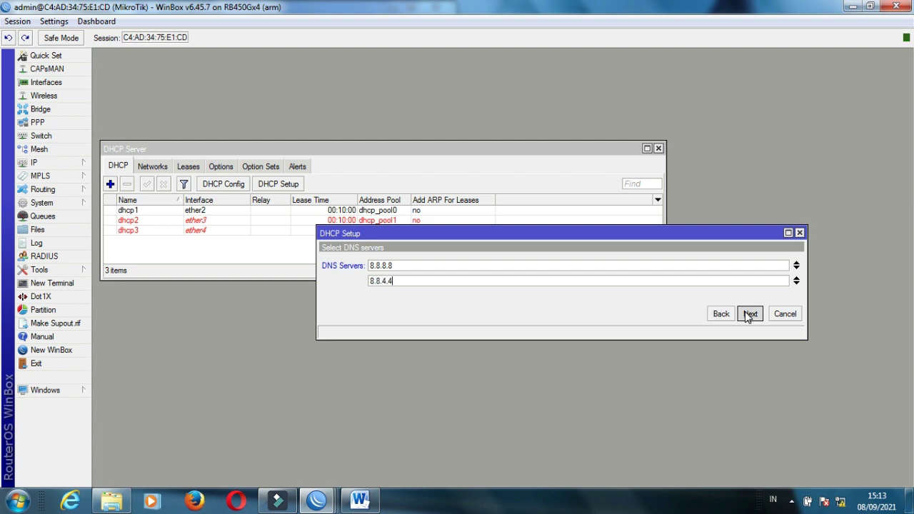
left_click(748, 314)
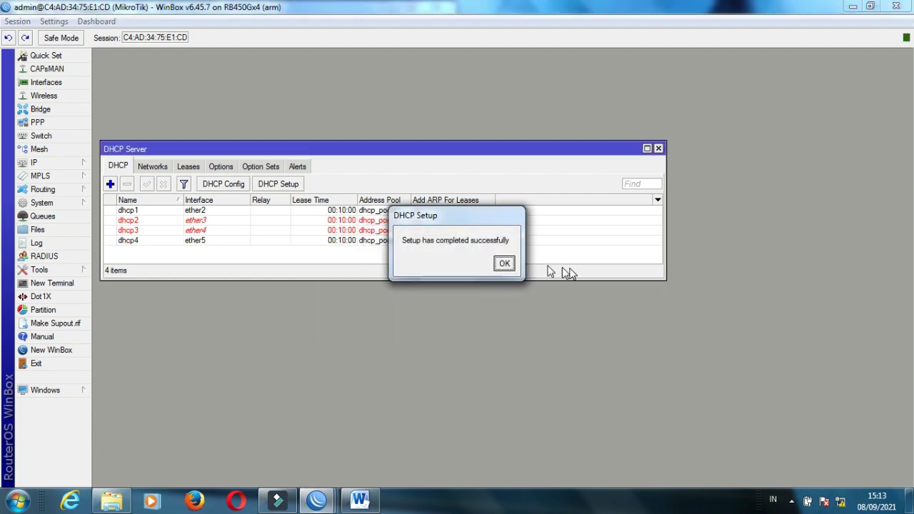
left_click(504, 263)
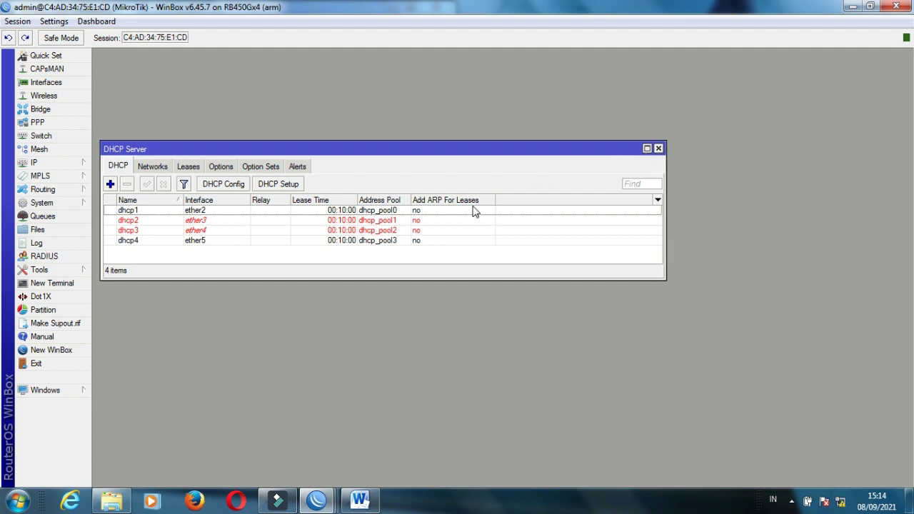
Allow remote requests in the router's DNS settings and set the servers to 8.8.8.8 and 8.8.4.4
left_click(45, 165)
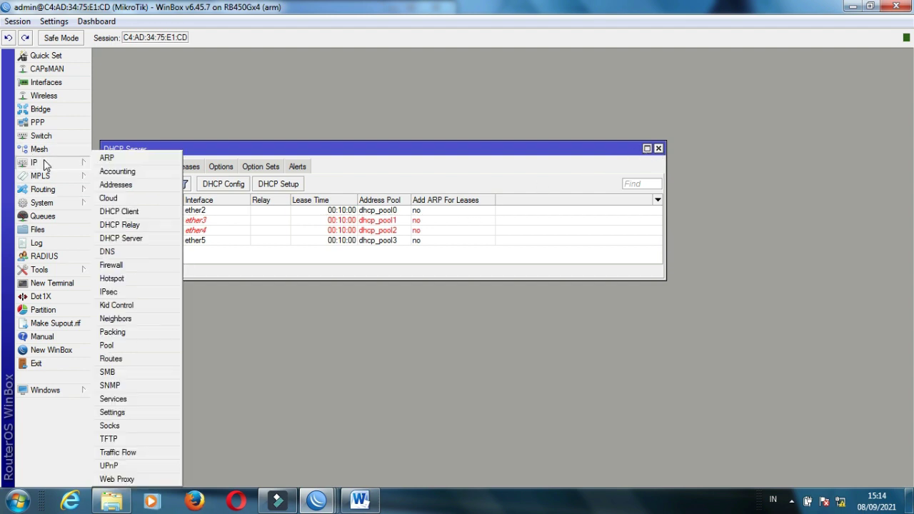
left_click(123, 253)
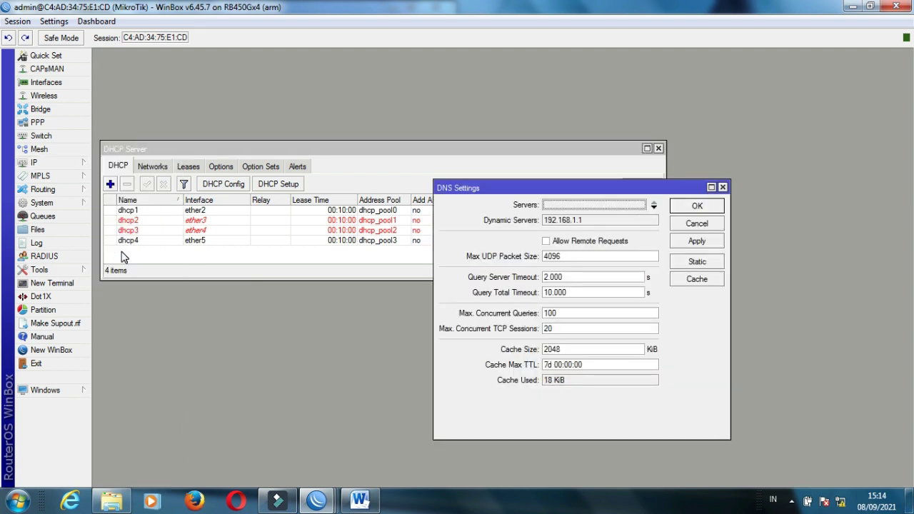
left_click(546, 242)
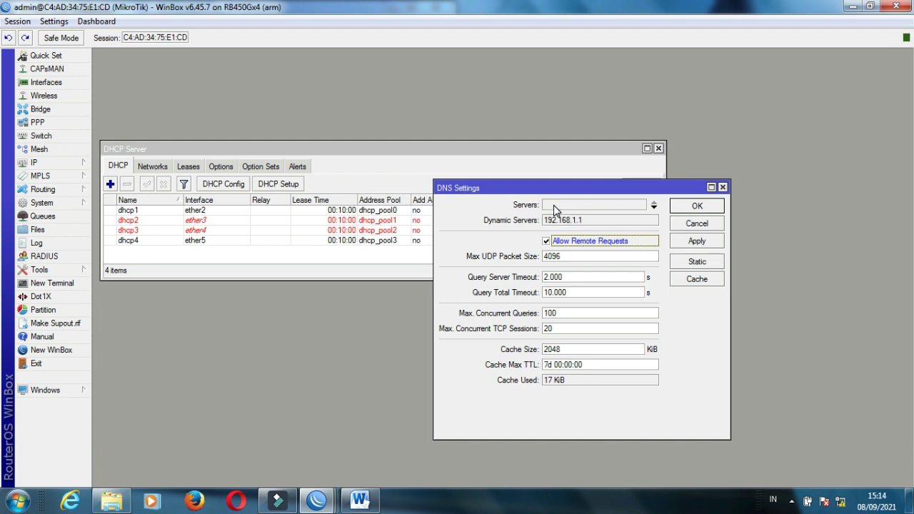
left_click(555, 205)
key("BackSpace")
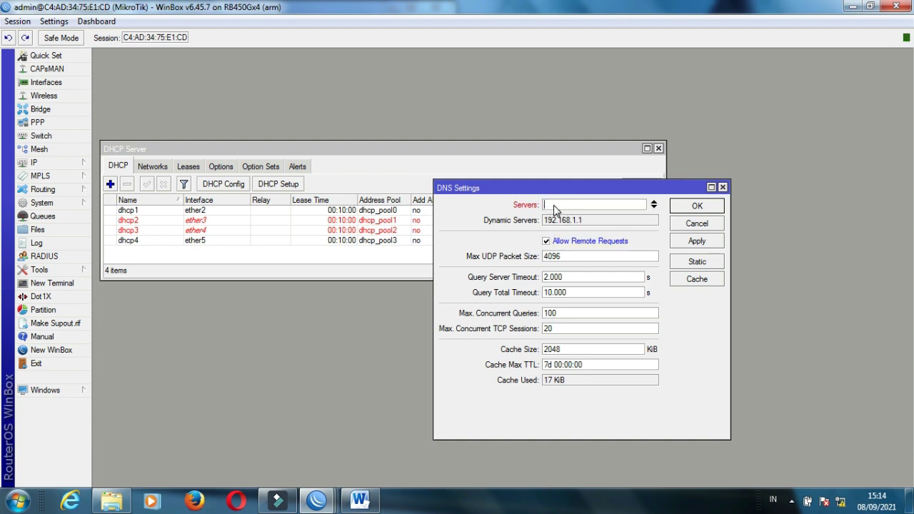
type("8.8.8.8")
left_click(654, 208)
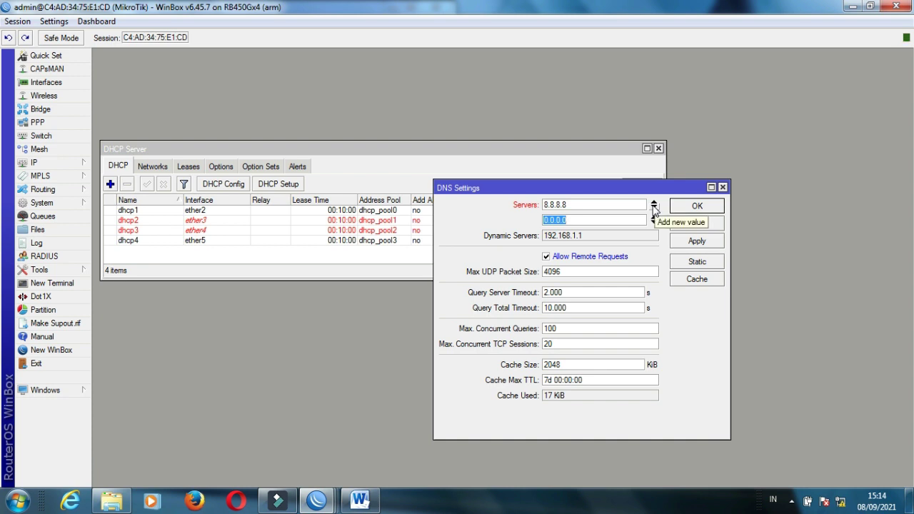
key("BackSpace")
type("8.8.")
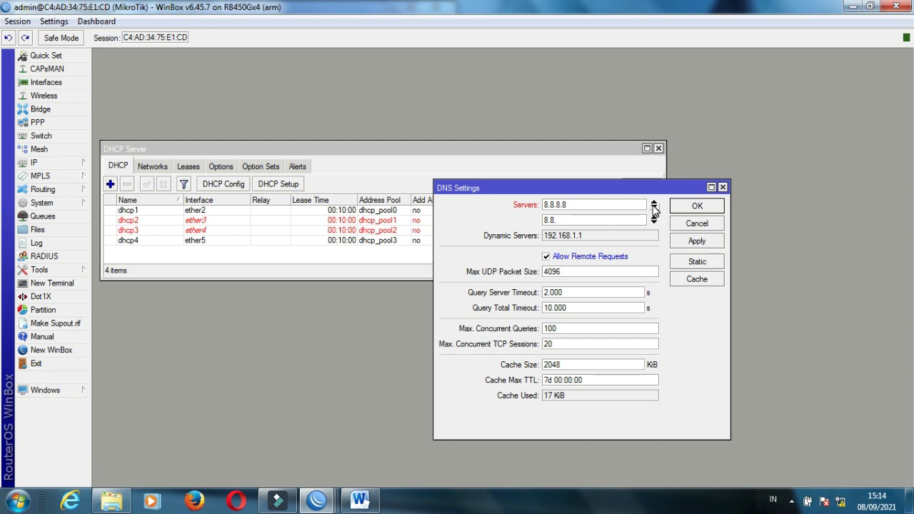
type("4.4")
left_click(697, 243)
left_click(696, 208)
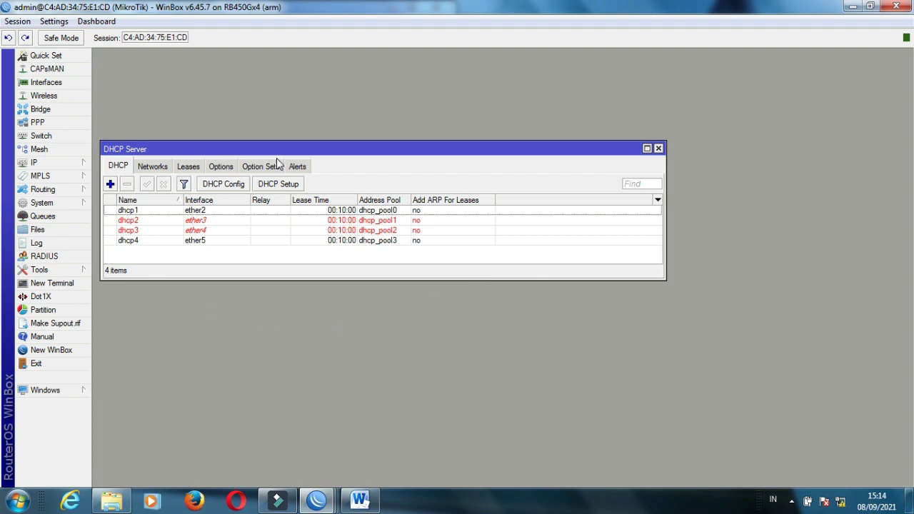
Start a new firewall NAT rule with chain srcnat and out interface ether1
left_click_drag(293, 153, 292, 67)
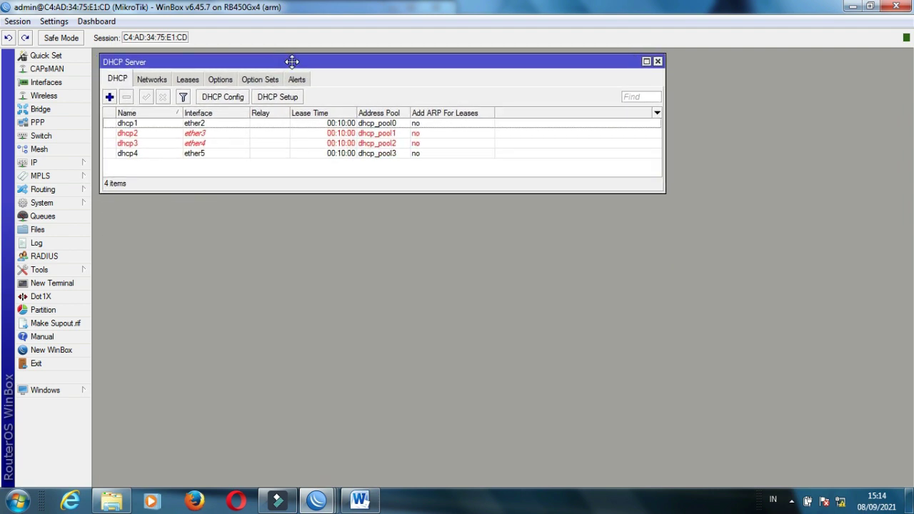
left_click(64, 164)
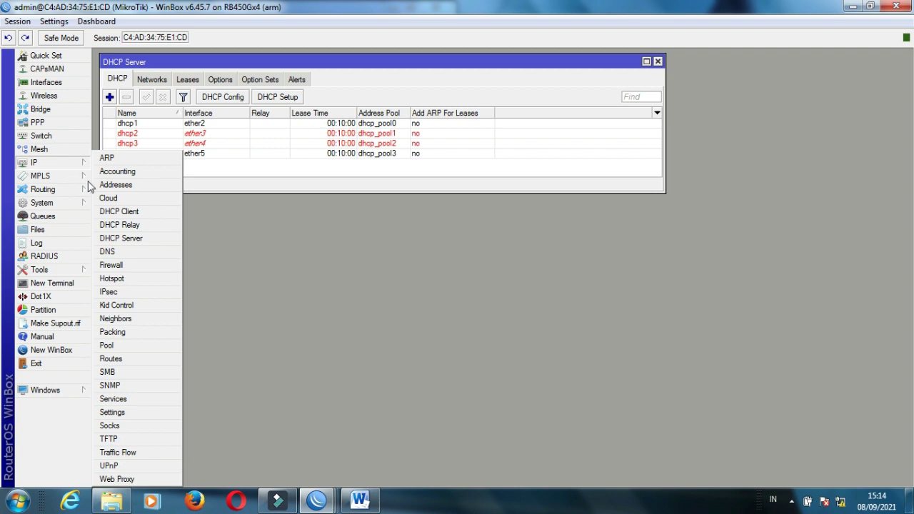
left_click(123, 269)
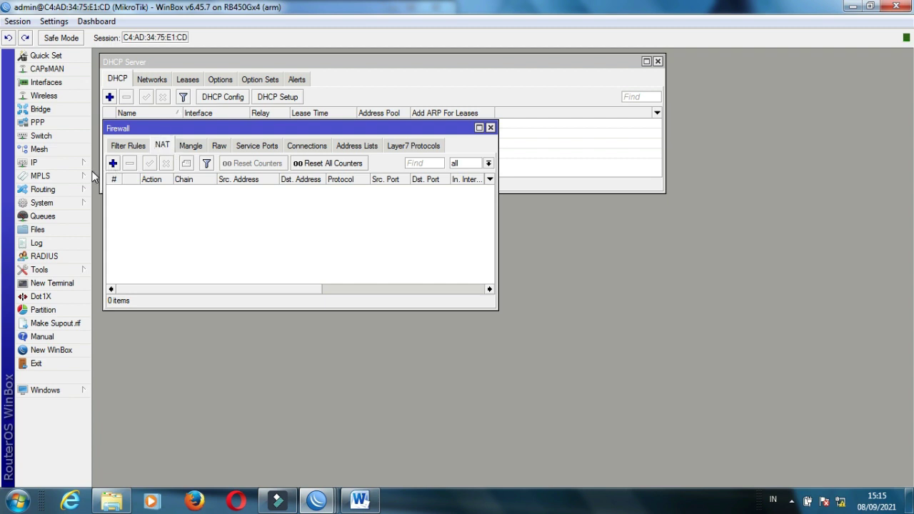
left_click(114, 163)
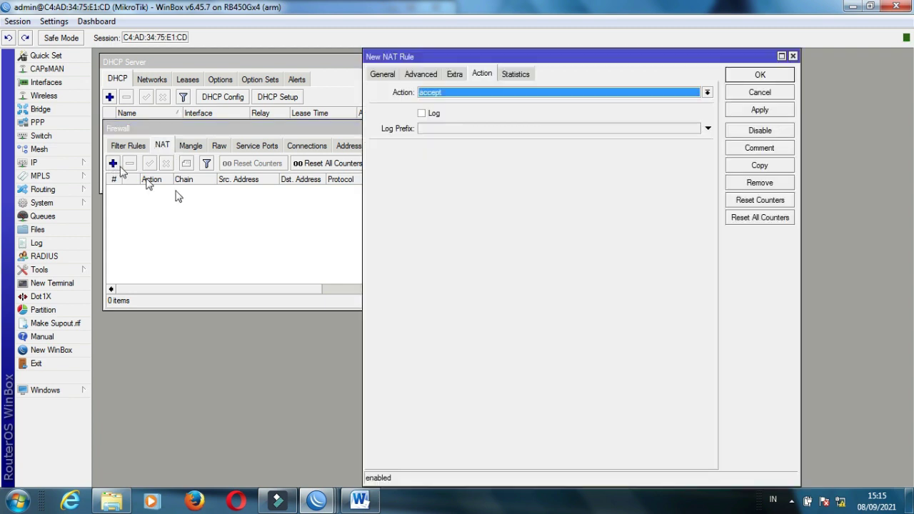
left_click(382, 74)
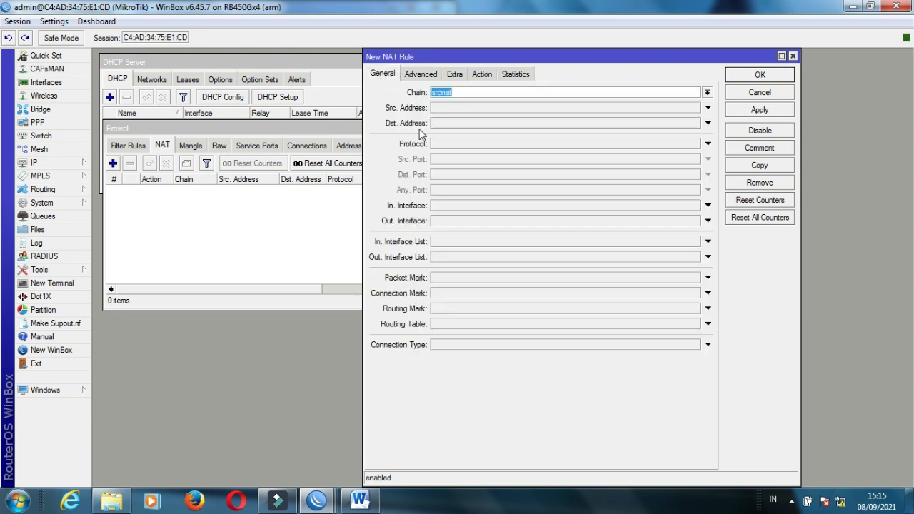
left_click(484, 223)
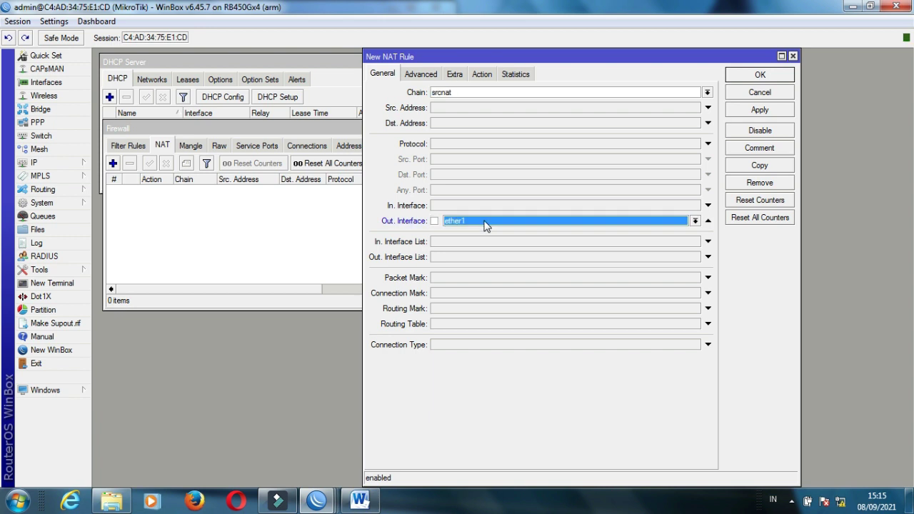
left_click(554, 223)
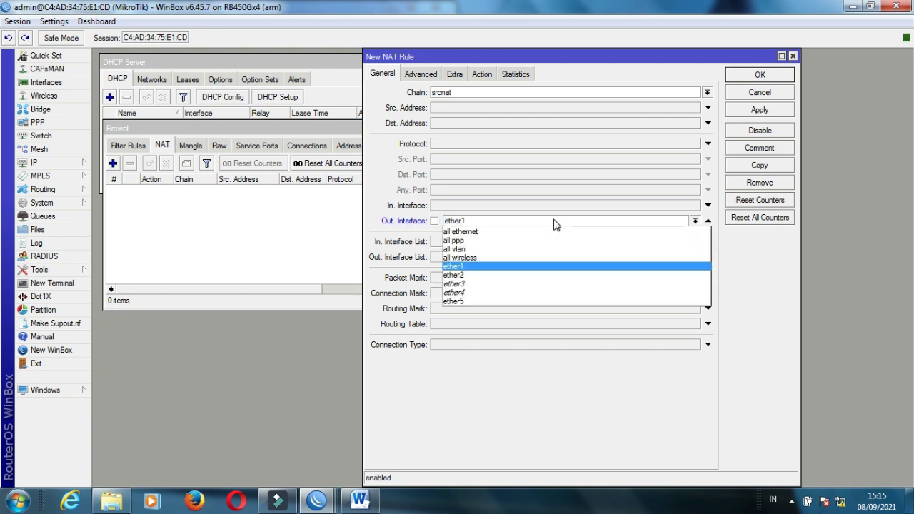
left_click(495, 270)
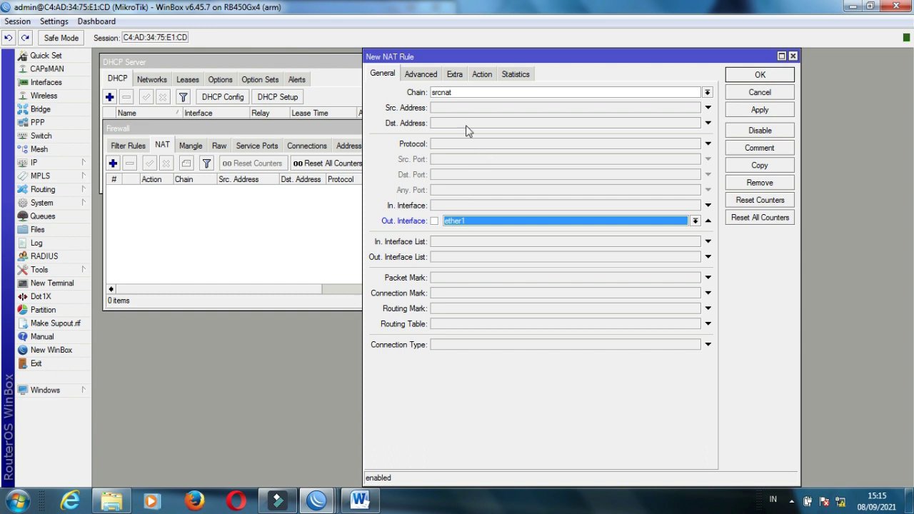
Set the NAT rule's action to masquerade and save the rule
left_click(482, 75)
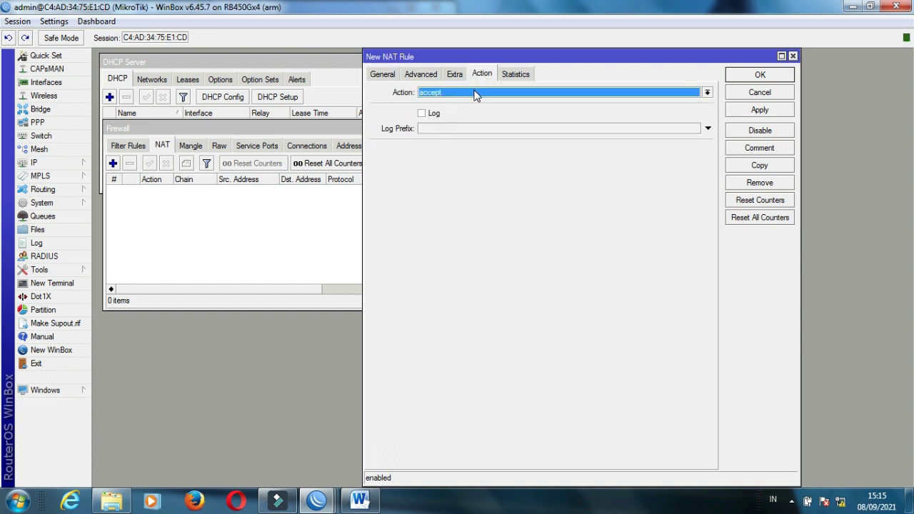
left_click(476, 95)
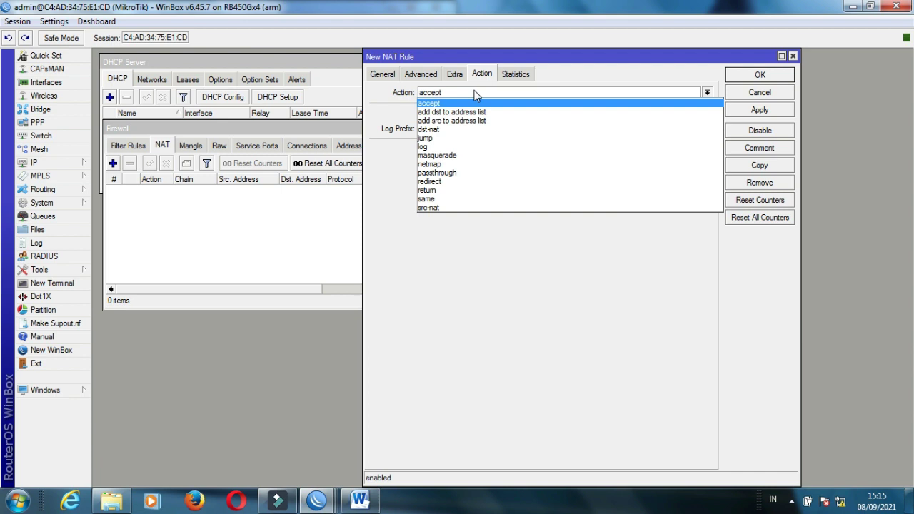
left_click(446, 155)
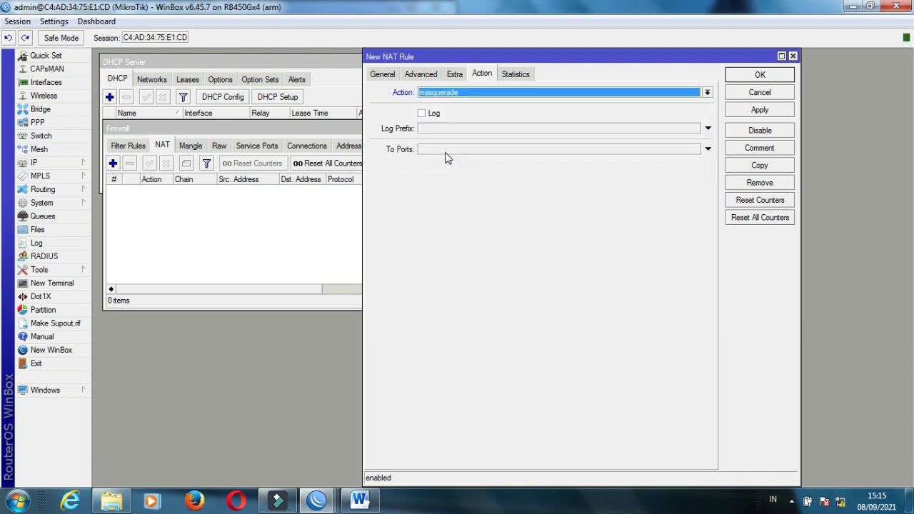
left_click(757, 111)
left_click(758, 80)
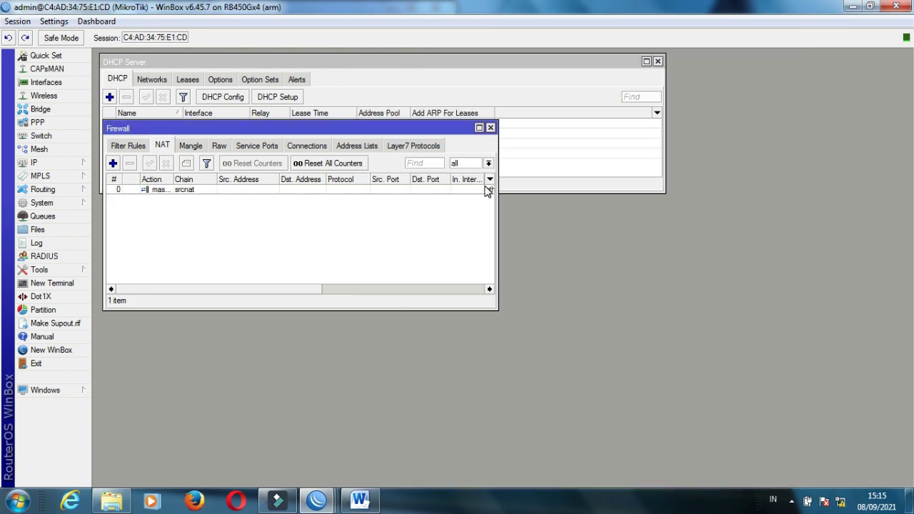
Start the hotspot setup from the hotspot server list and choose ether2 as the HotSpot interface
left_click(50, 164)
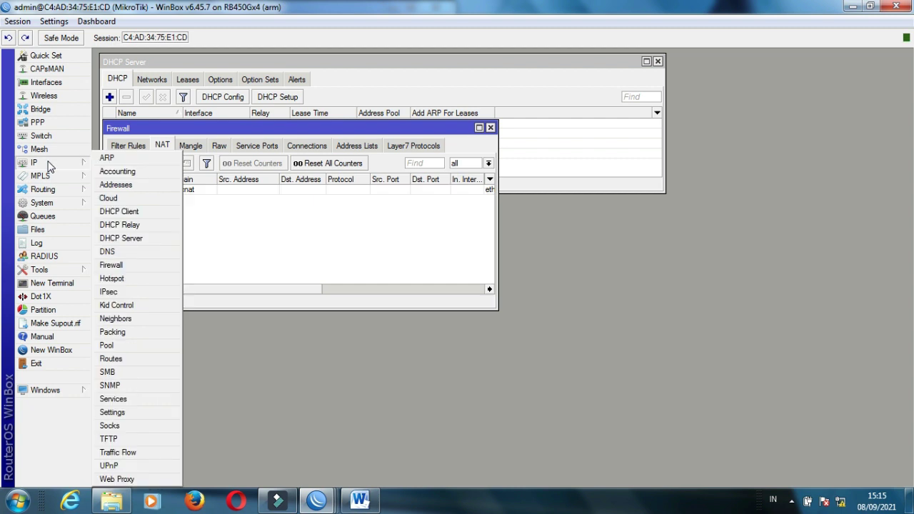
left_click(121, 279)
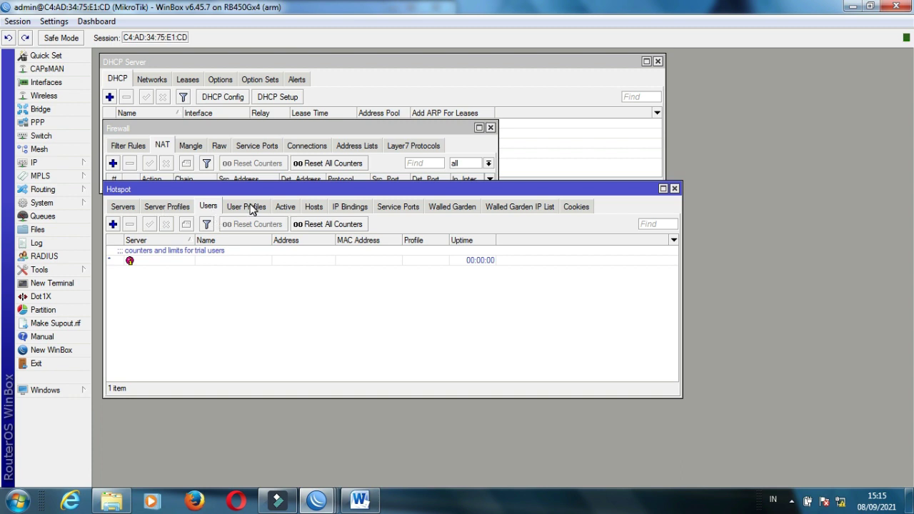
left_click(123, 207)
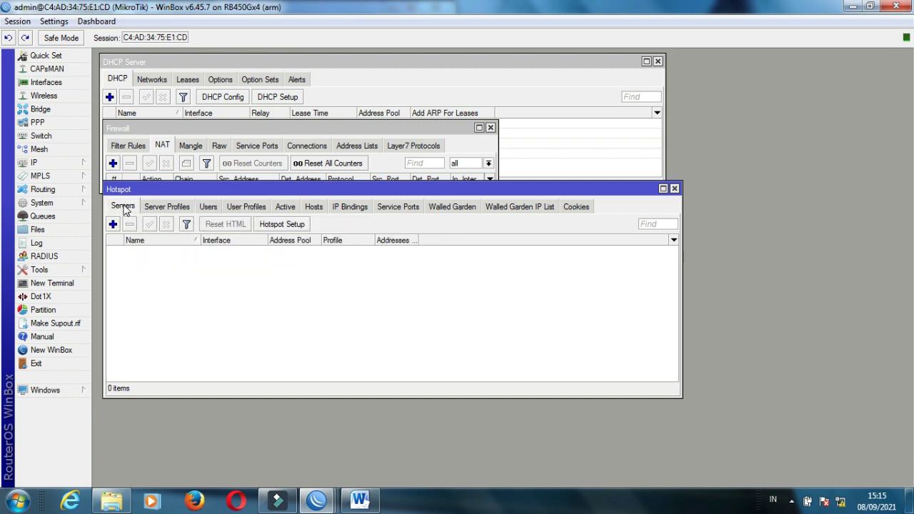
left_click(272, 227)
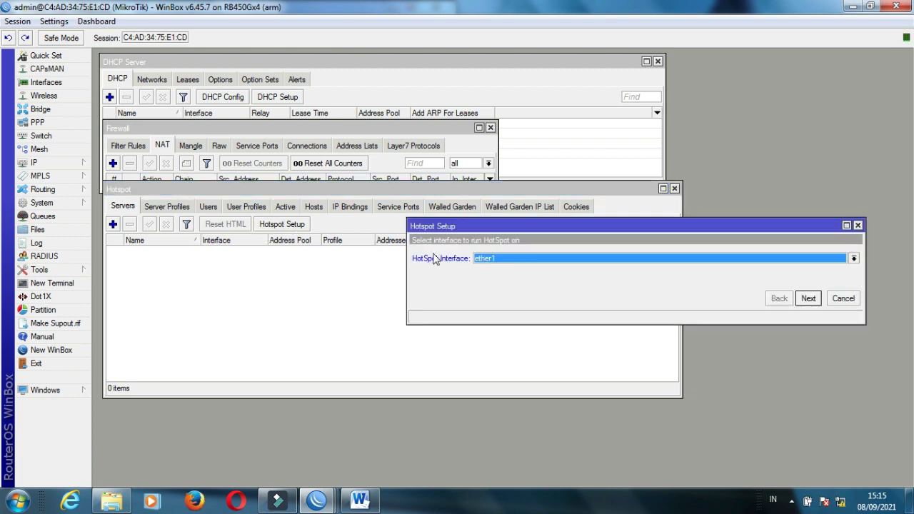
left_click(537, 263)
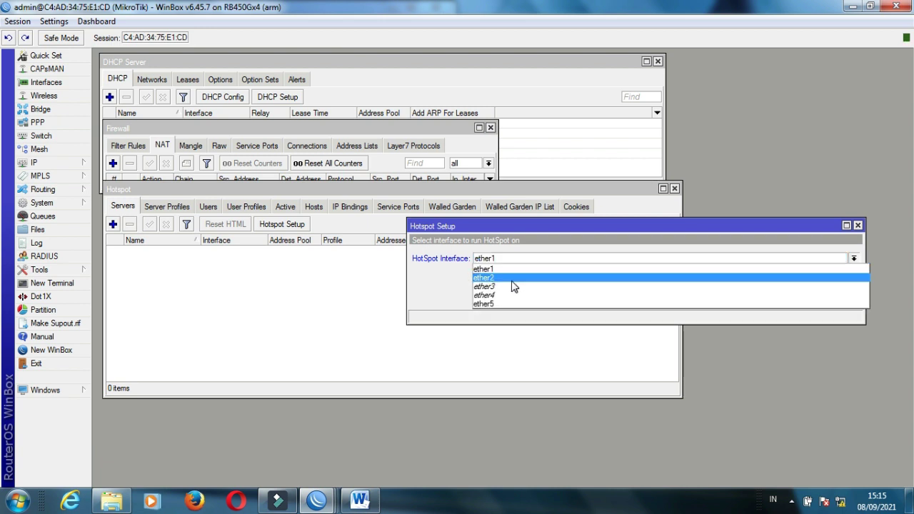
left_click(513, 278)
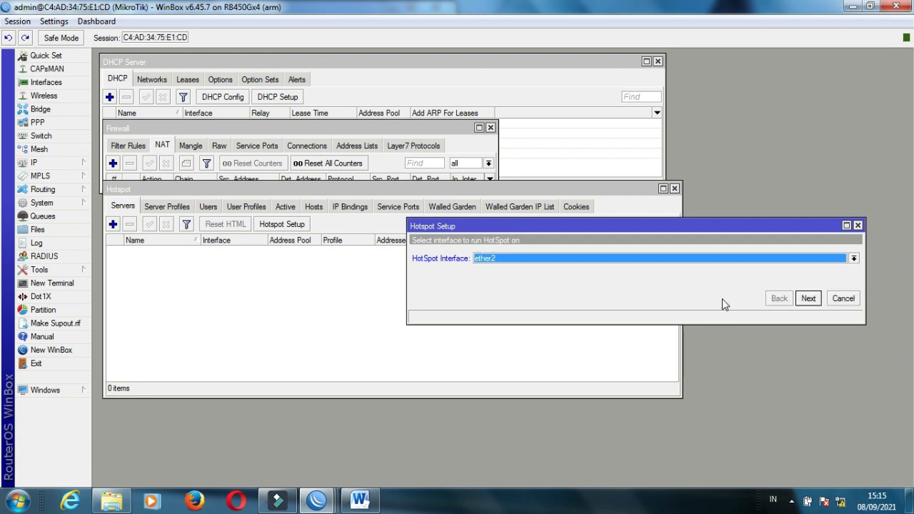
left_click(806, 300)
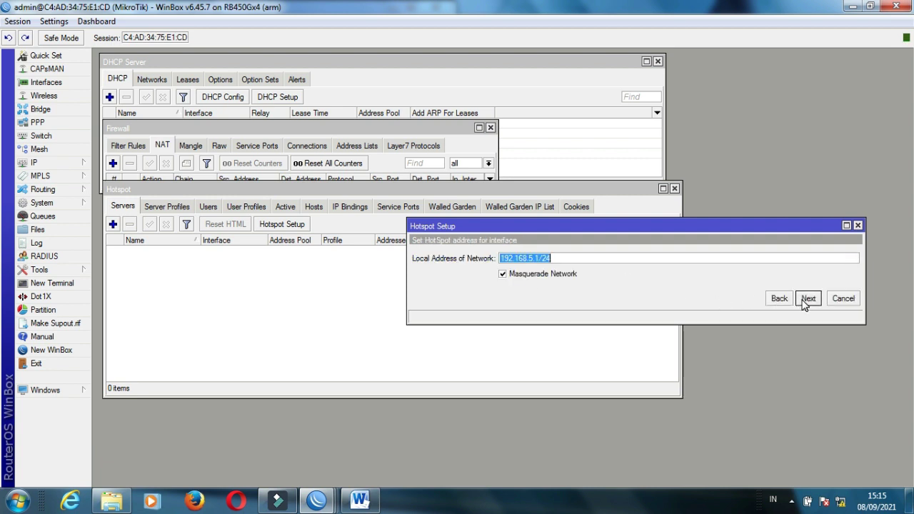
Accept local address 192.168.5.1/24 with masquerading, certificate none, SMTP server 0.0.0.0 and DNS servers 8.8.8.8 and 8.8.4.4 in the hotspot setup
left_click(806, 300)
left_click(806, 300)
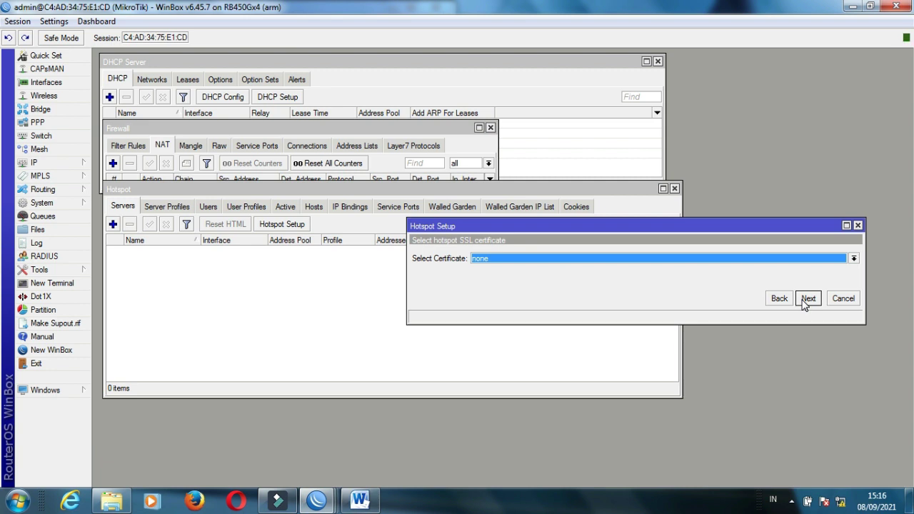
left_click(806, 300)
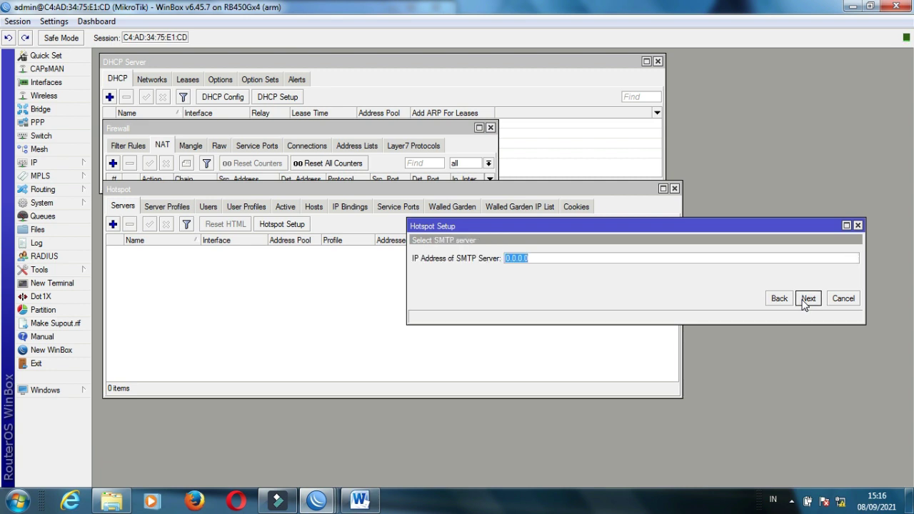
left_click(806, 300)
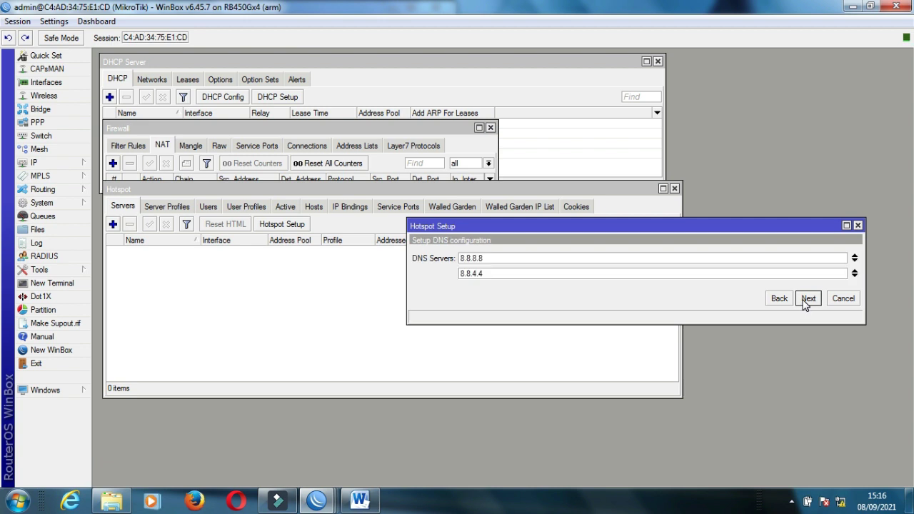
left_click(806, 300)
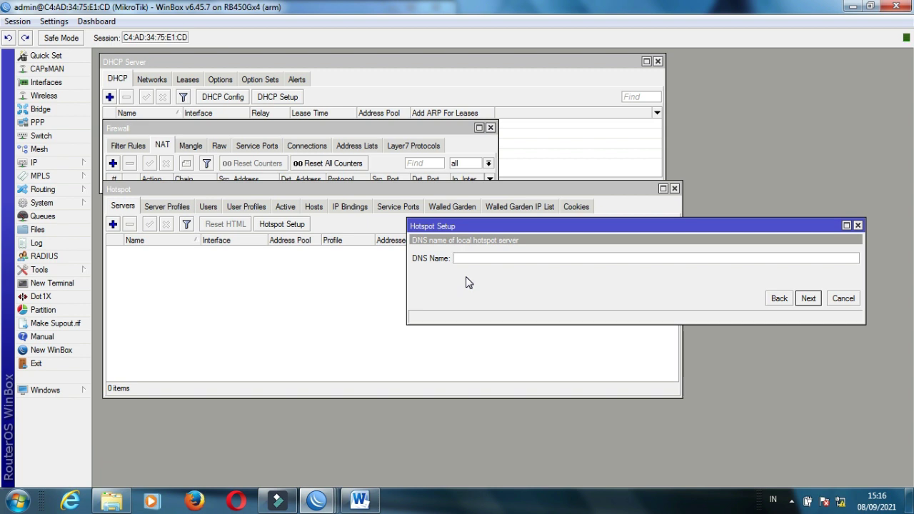
Set the hotspot DNS name to kopi.net and finish the setup with local user admin
type("opi.net")
left_click(807, 300)
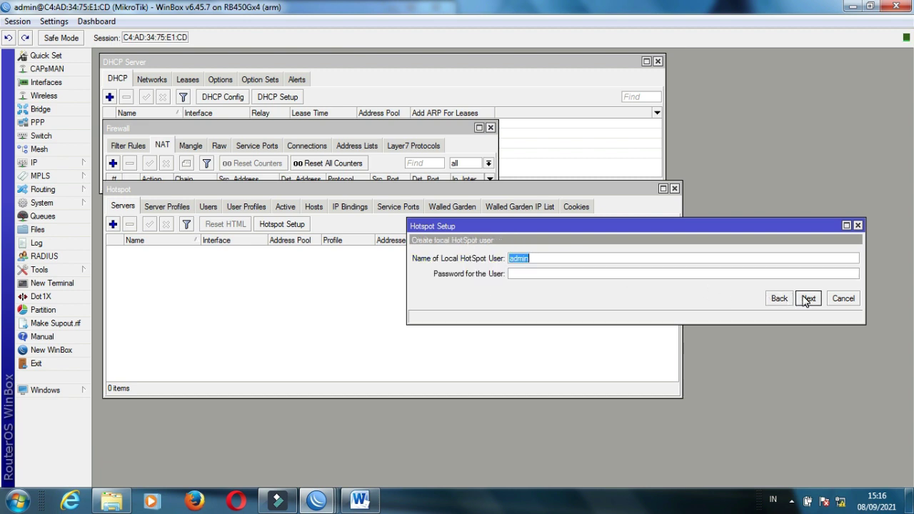
left_click(528, 278)
left_click(807, 300)
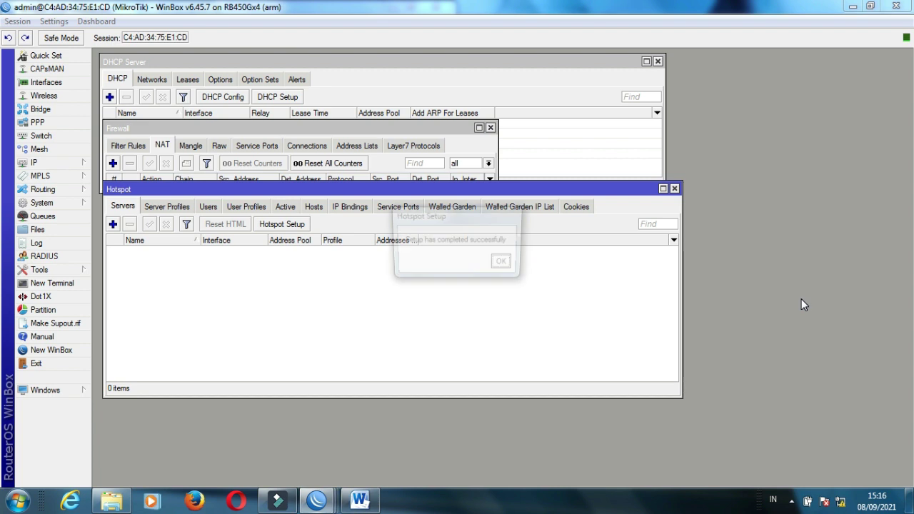
left_click(504, 264)
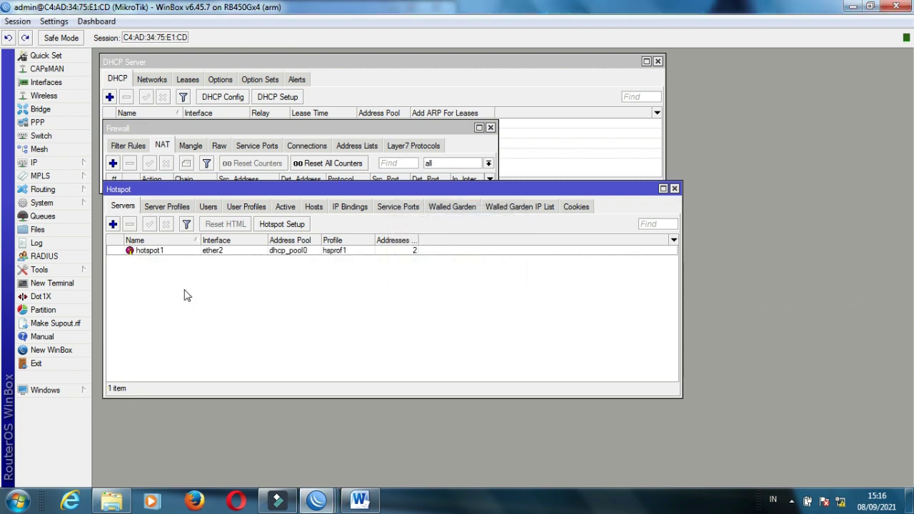
Examine the login methods of the kopi.net server profile, close it unchanged, and view the hotspot users
left_click(164, 207)
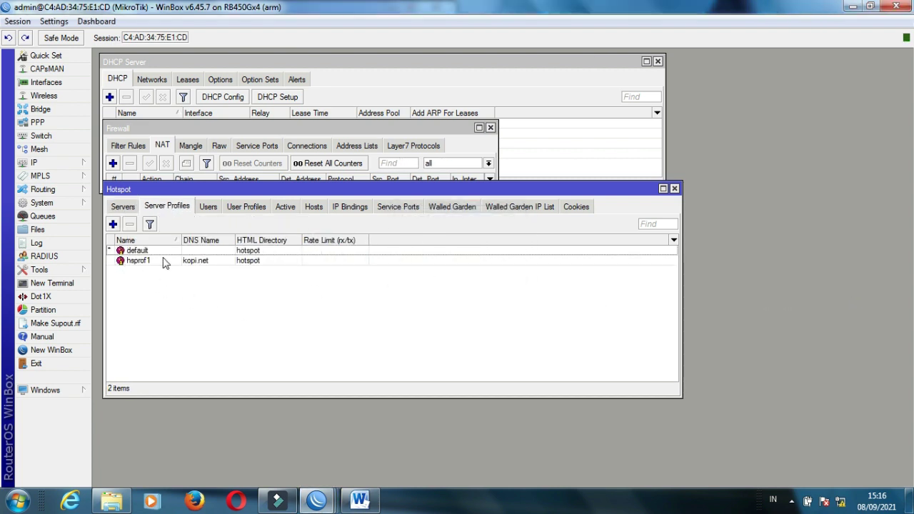
double_click(212, 260)
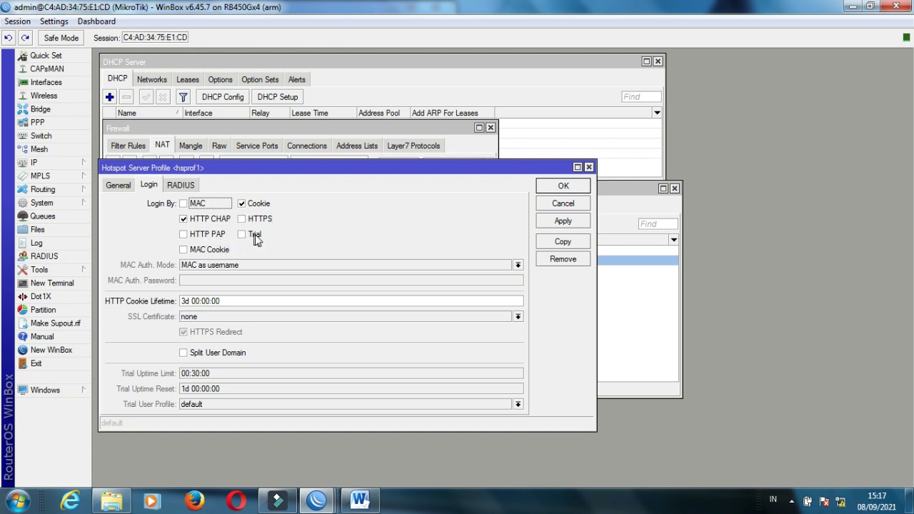
key("Escape")
left_click(208, 207)
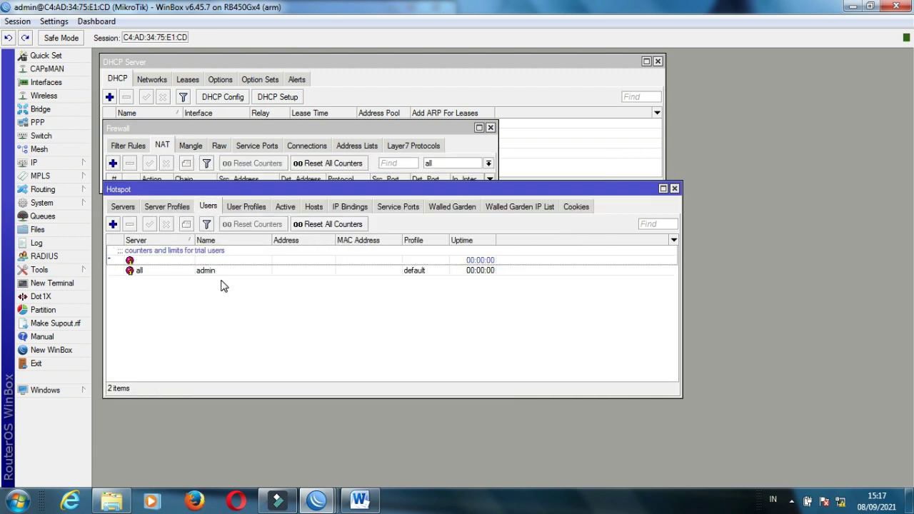
Add a hotspot user profile named warung kopi with 20 shared users
left_click(246, 206)
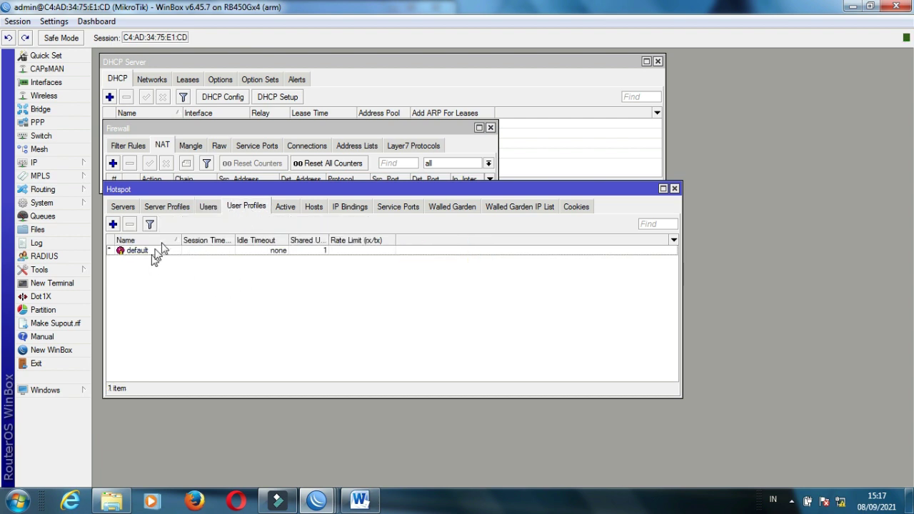
left_click(114, 225)
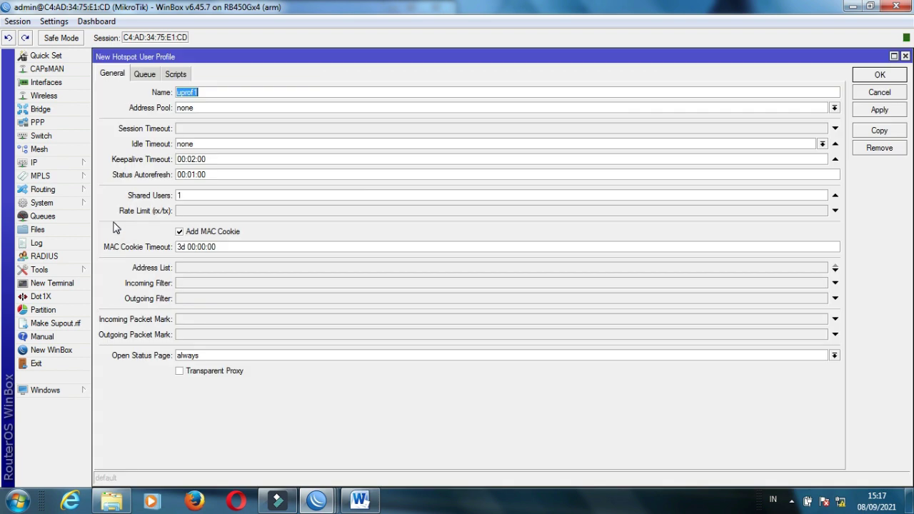
left_click(210, 92)
key("BackSpace")
key("BackSpace")
key("BackSpace")
key("BackSpace")
type("wa")
type("rung kopi")
left_click(878, 110)
left_click(879, 75)
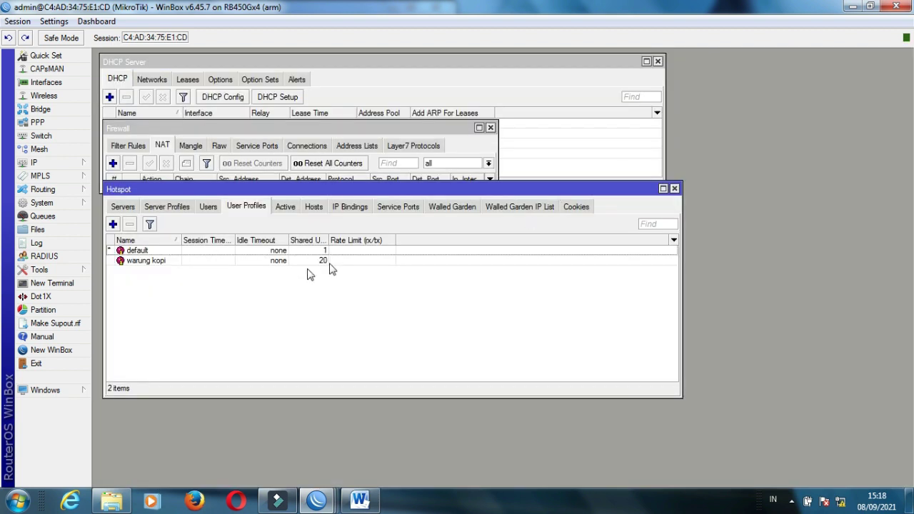
Add hotspot user user1 on server hotspot1 with the warung kopi profile, entering the user's password
left_click(208, 208)
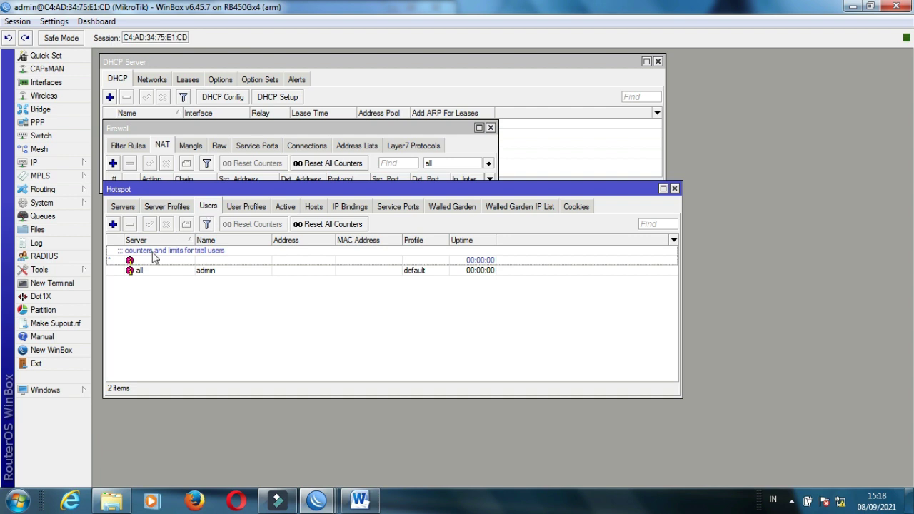
left_click(113, 225)
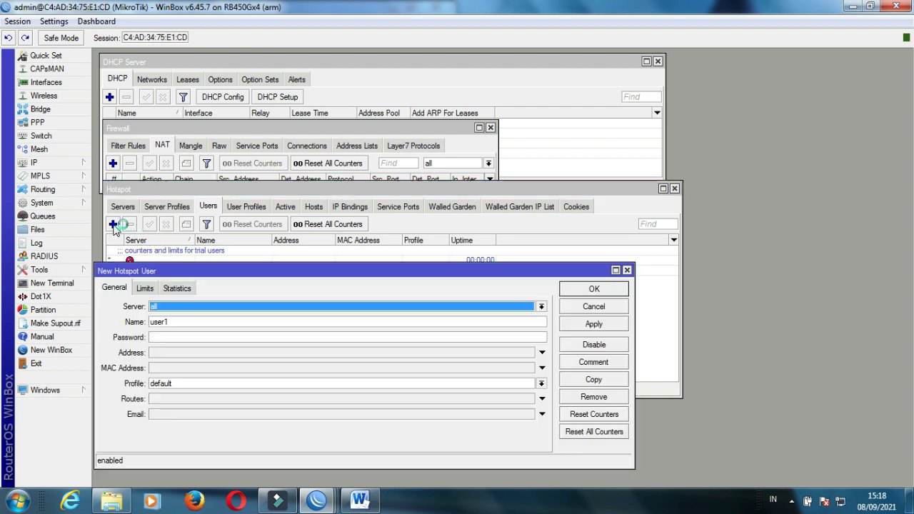
left_click(180, 310)
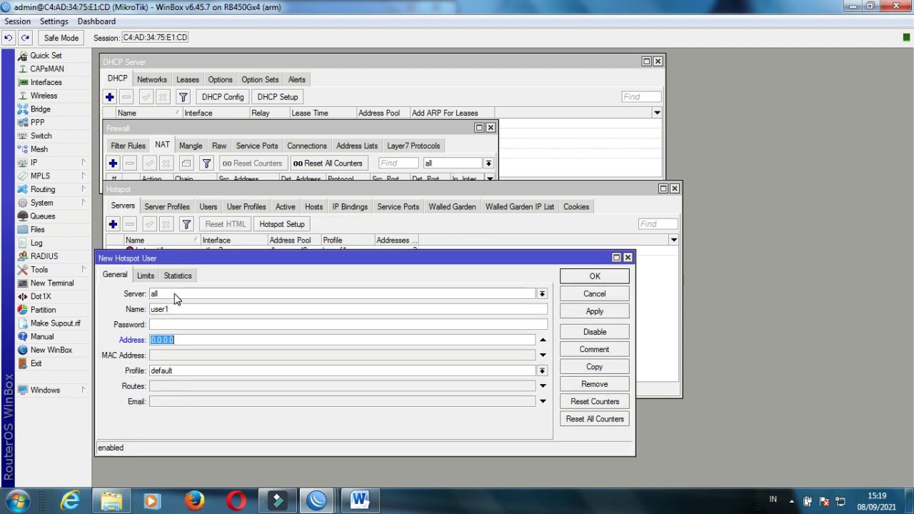
left_click(174, 293)
left_click(181, 314)
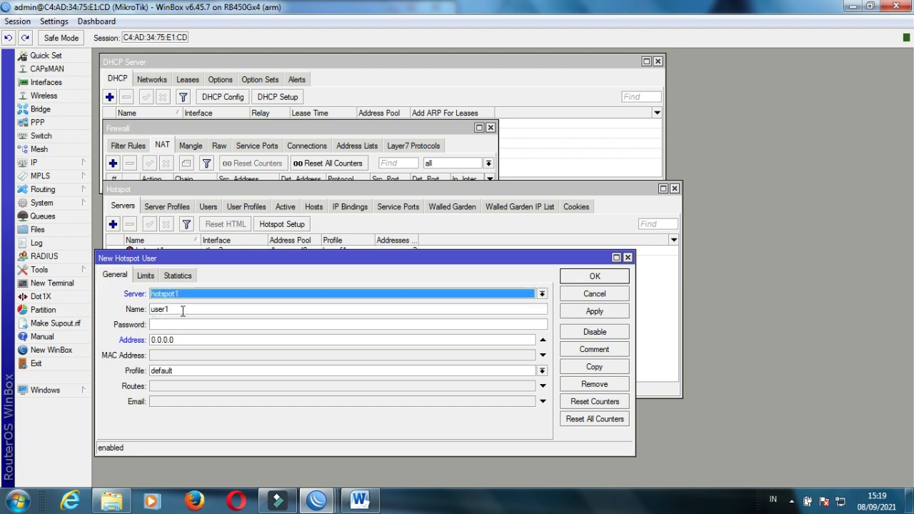
left_click(160, 324)
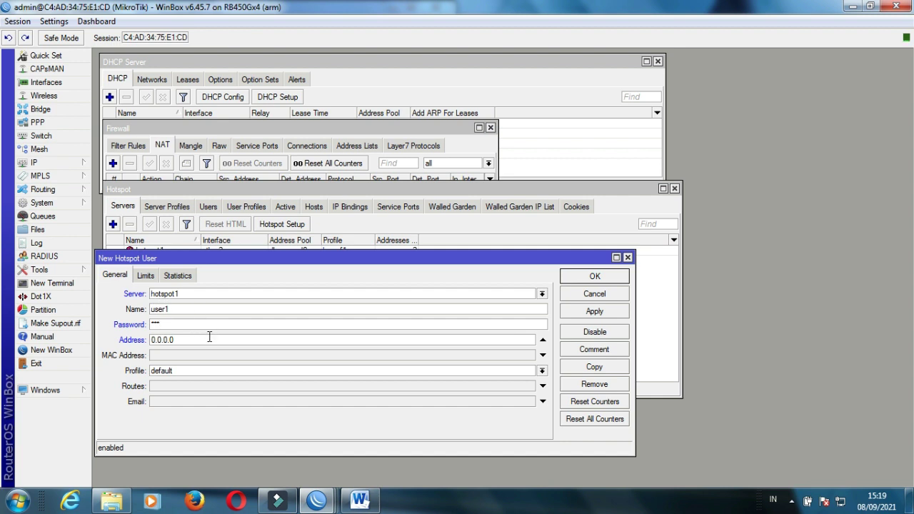
left_click(196, 372)
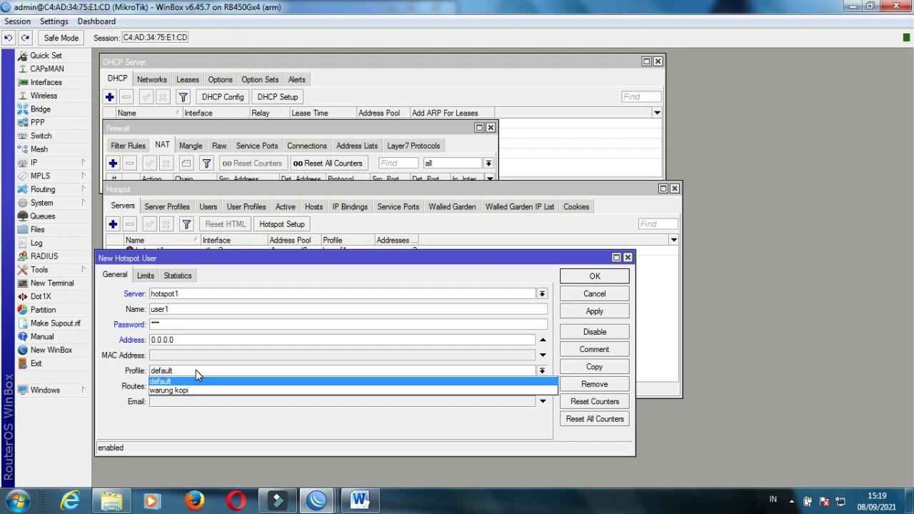
left_click(191, 392)
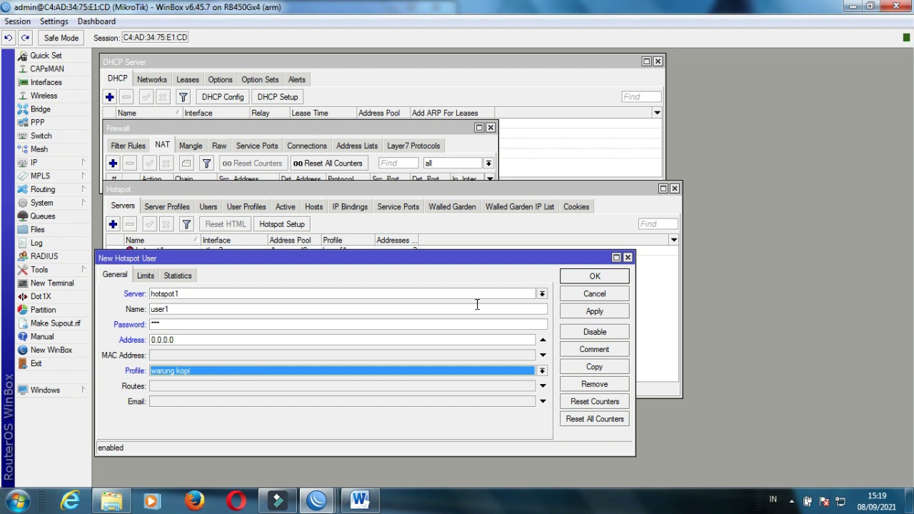
left_click(584, 313)
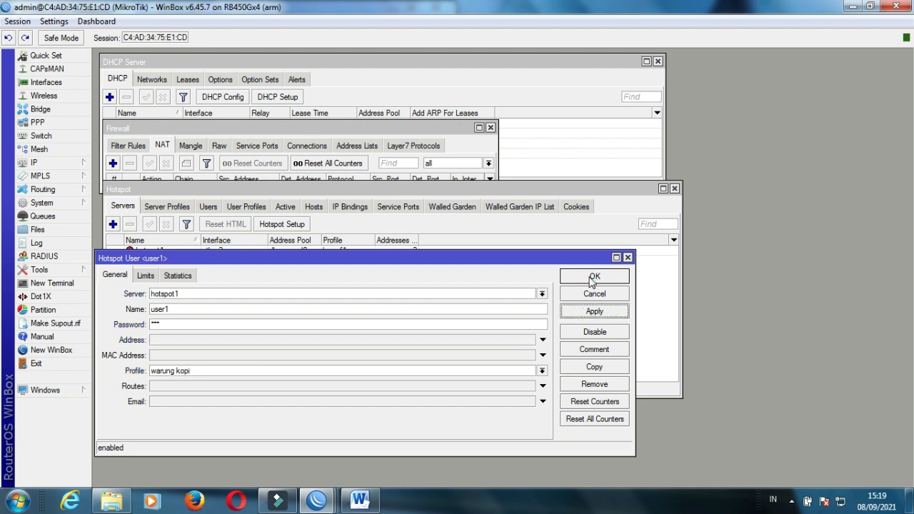
left_click(594, 277)
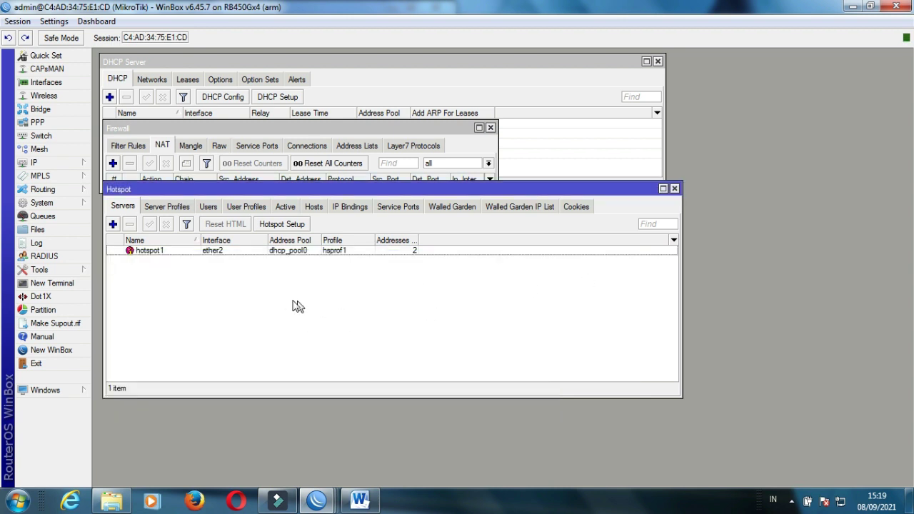
View the hotspot user list and check the entries for admin and user1
left_click(208, 207)
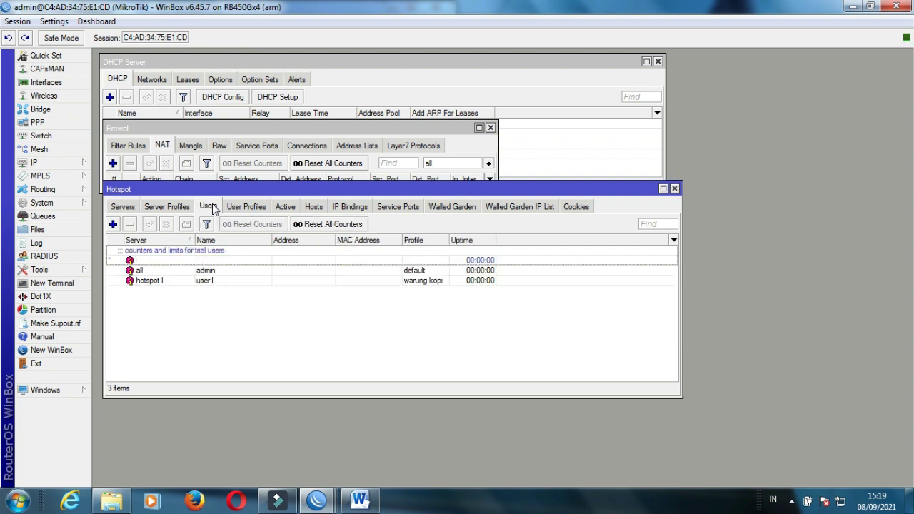
left_click(230, 271)
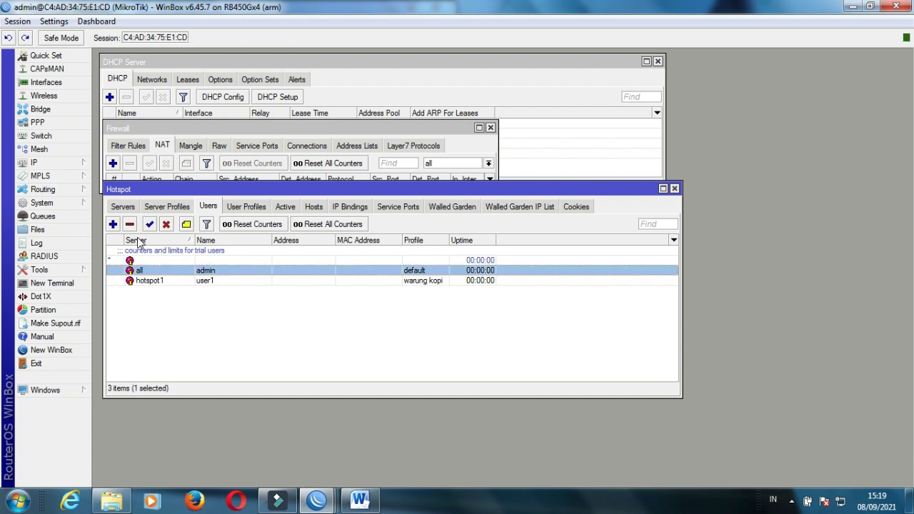
left_click(230, 284)
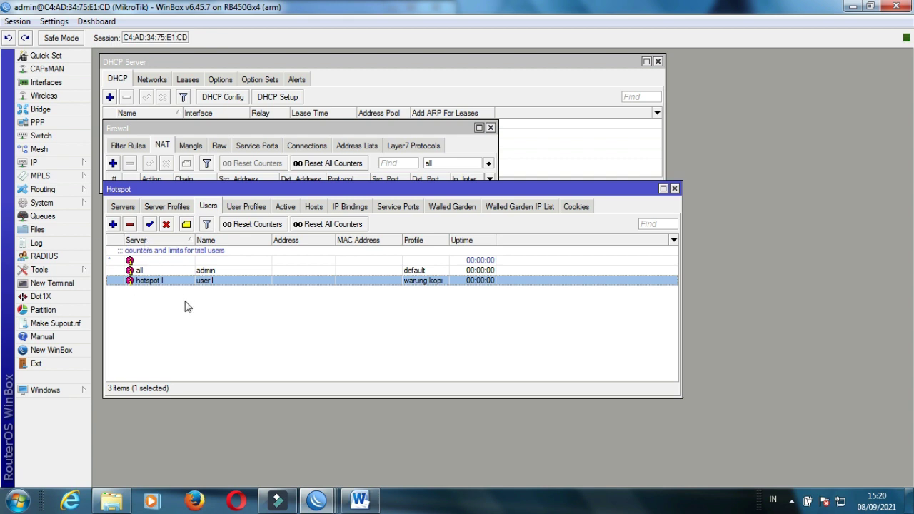
Open the system script list and start a new script named ether2
left_click(65, 163)
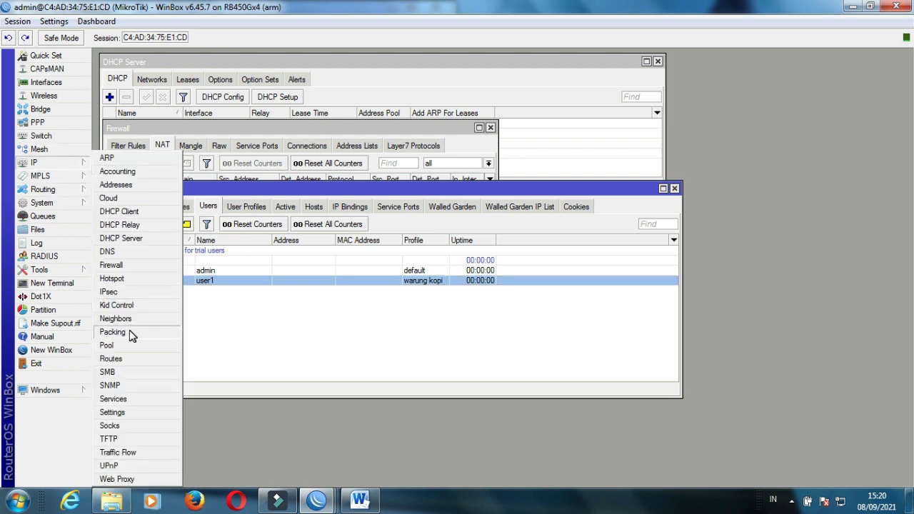
left_click(206, 413)
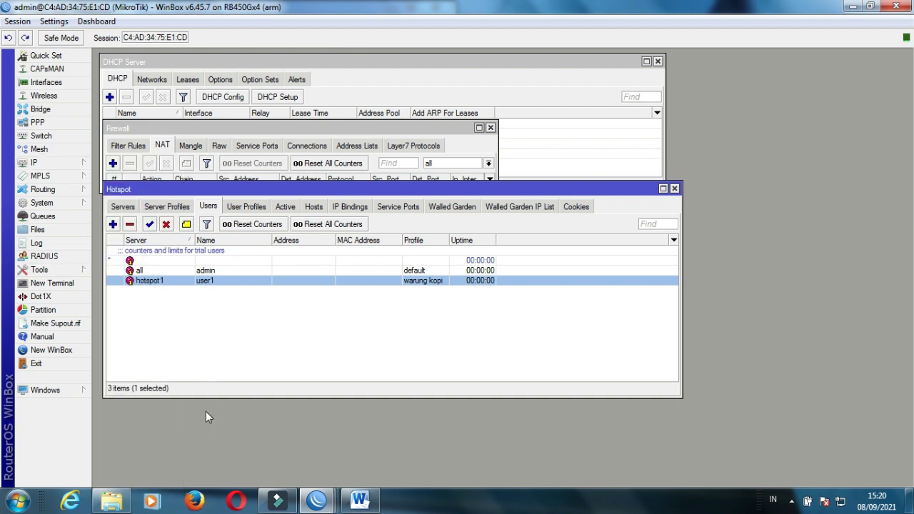
left_click(55, 204)
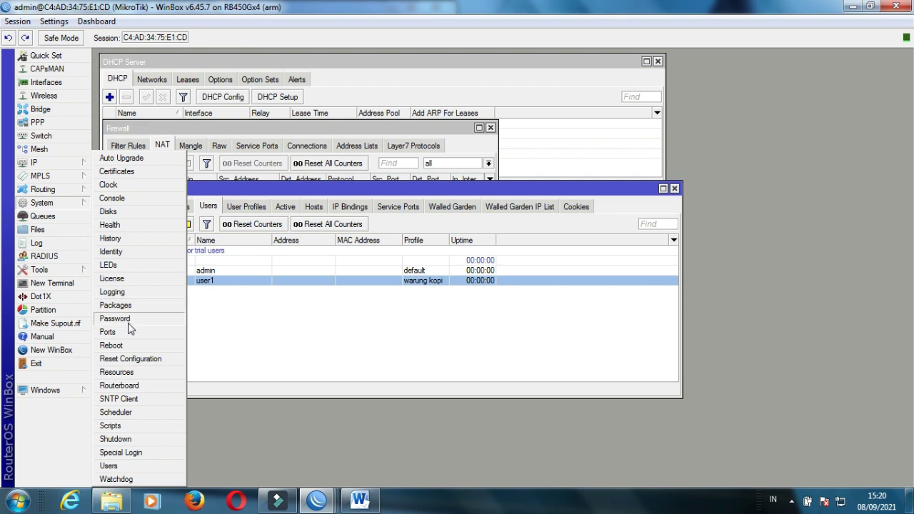
left_click(110, 426)
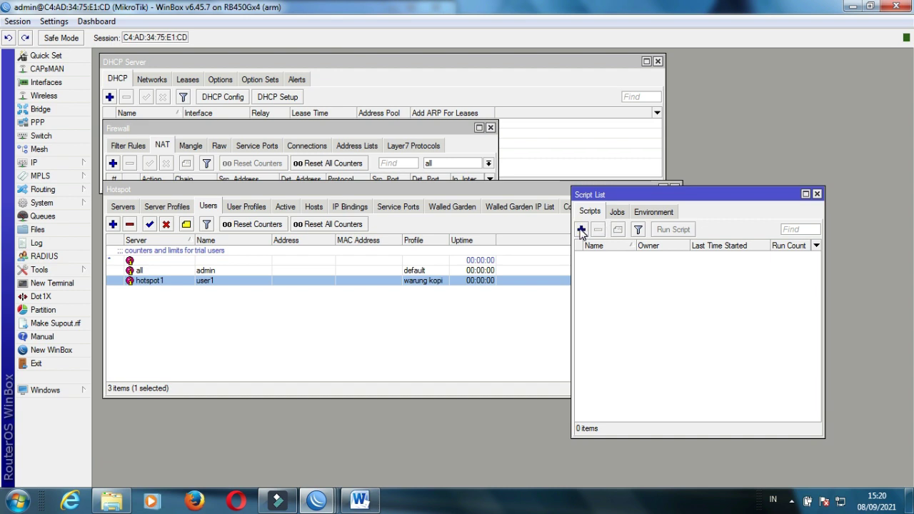
left_click(581, 230)
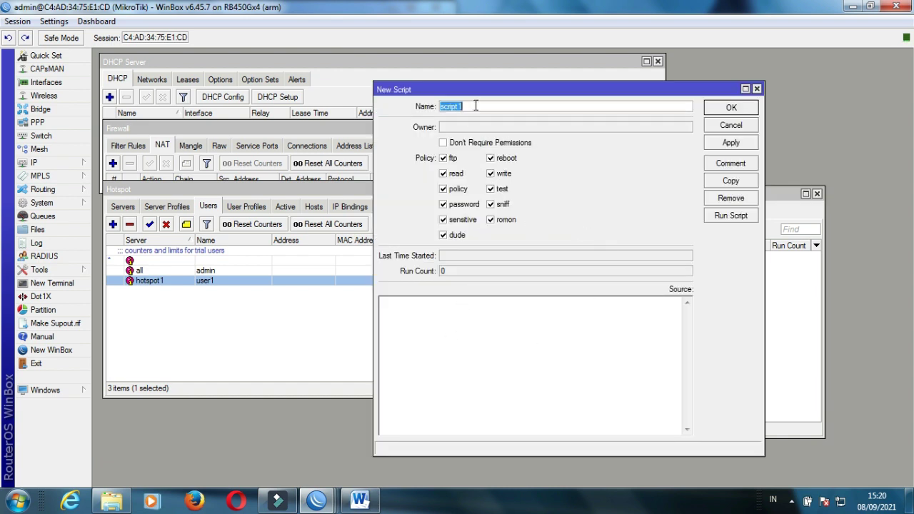
key("BackSpace")
Switch to the Word document and copy the first 192.168.5.$e queue script under the LIMITASI 3M/1M MIKROTIK heading
left_click(360, 502)
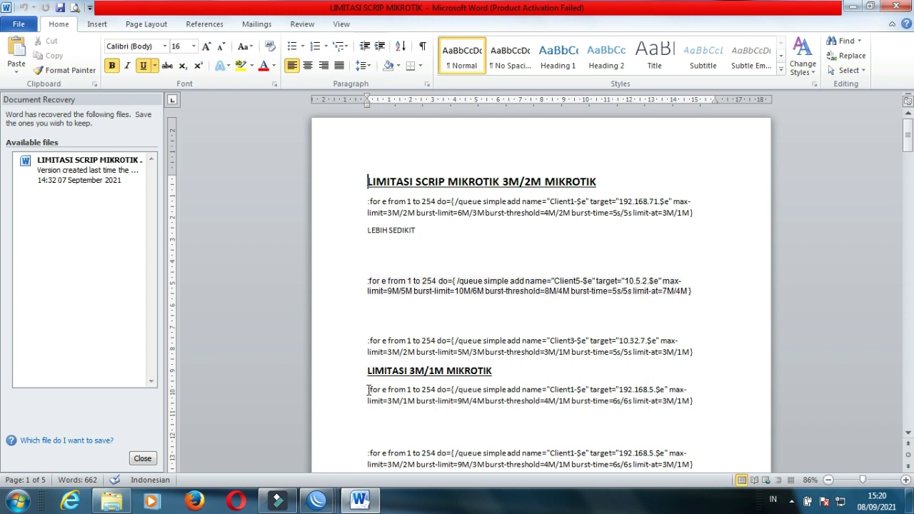
left_click_drag(367, 390, 693, 399)
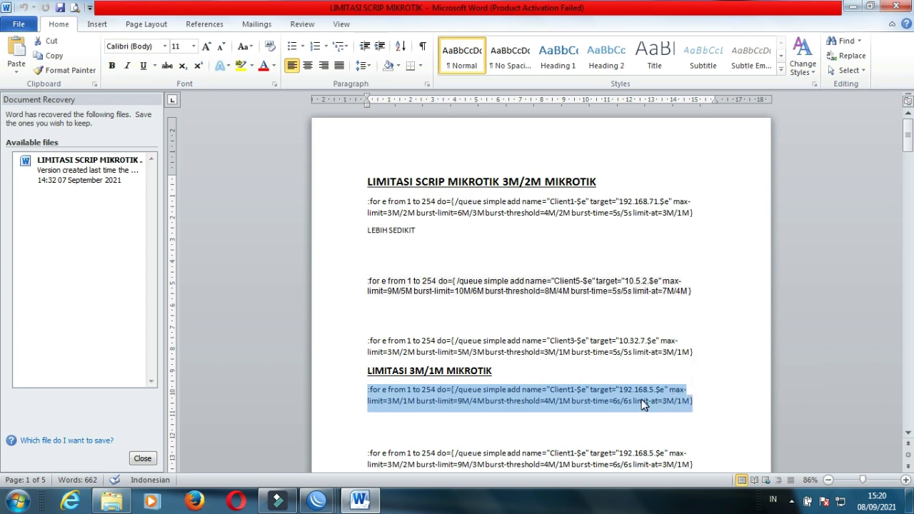
right_click(529, 405)
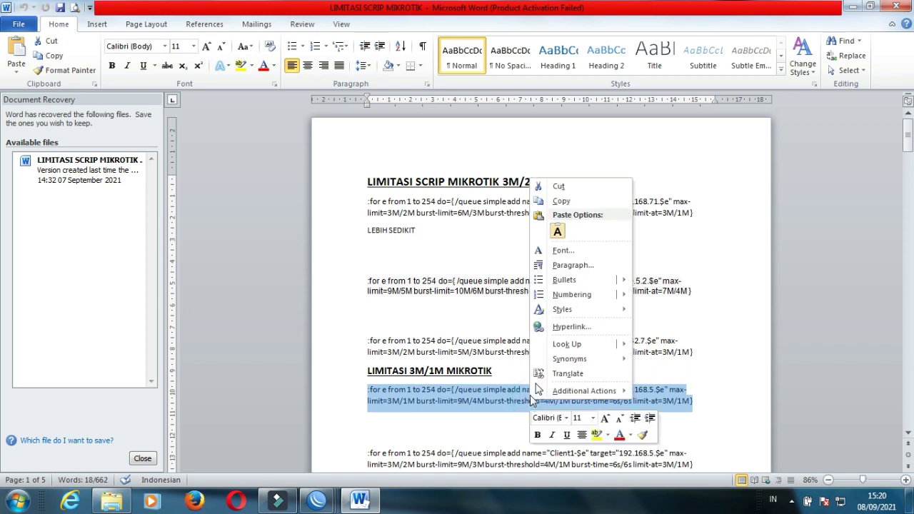
left_click(568, 203)
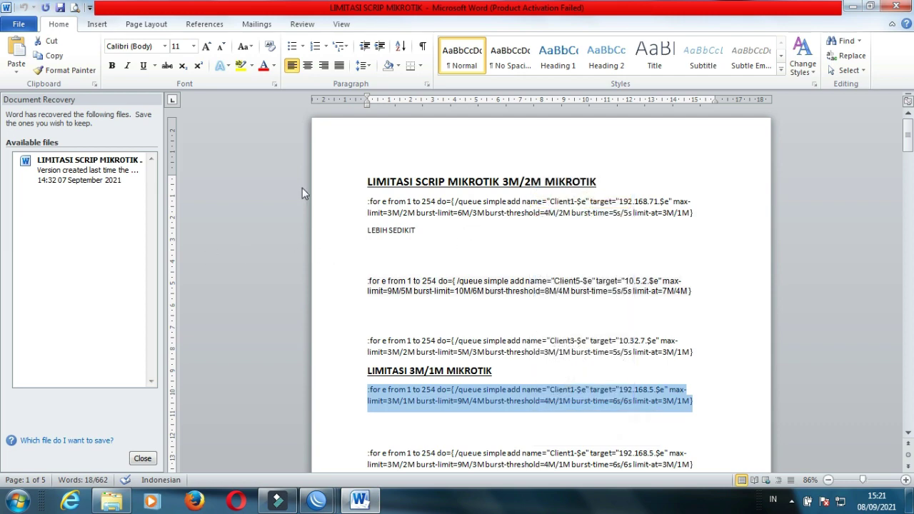
Return to WinBox, paste the copied queue script as the source of ether2, and save the script
left_click(852, 7)
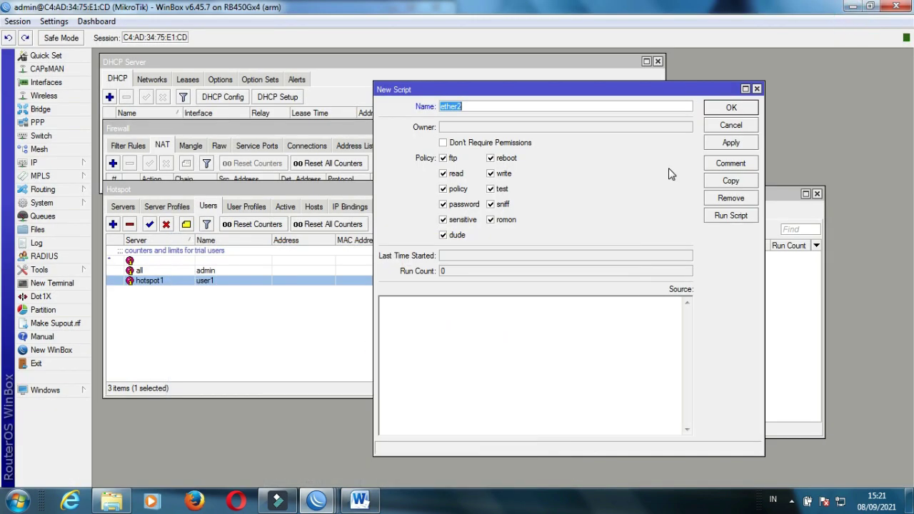
left_click(401, 322)
right_click(401, 322)
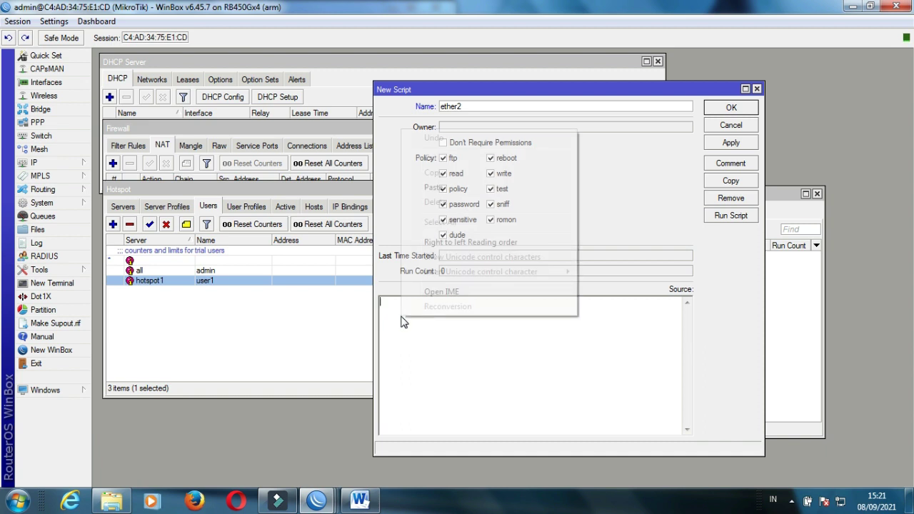
left_click(443, 189)
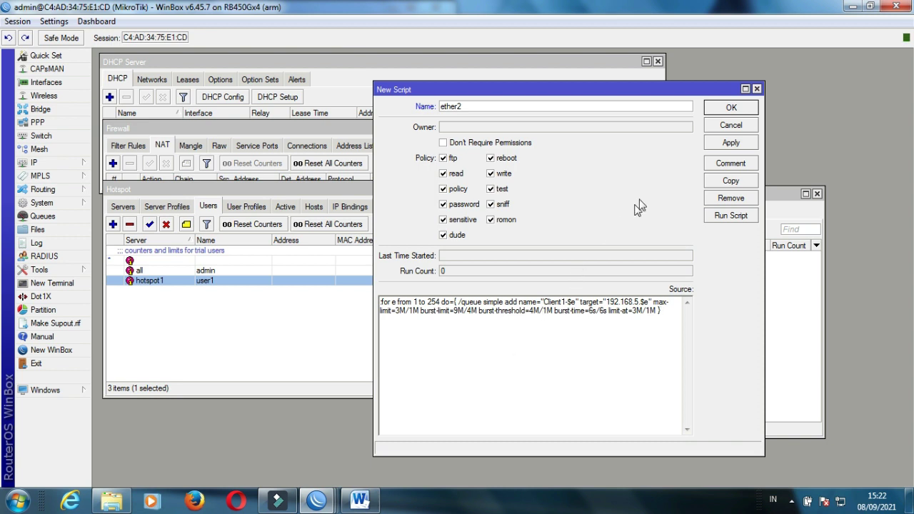
left_click(727, 146)
left_click(731, 109)
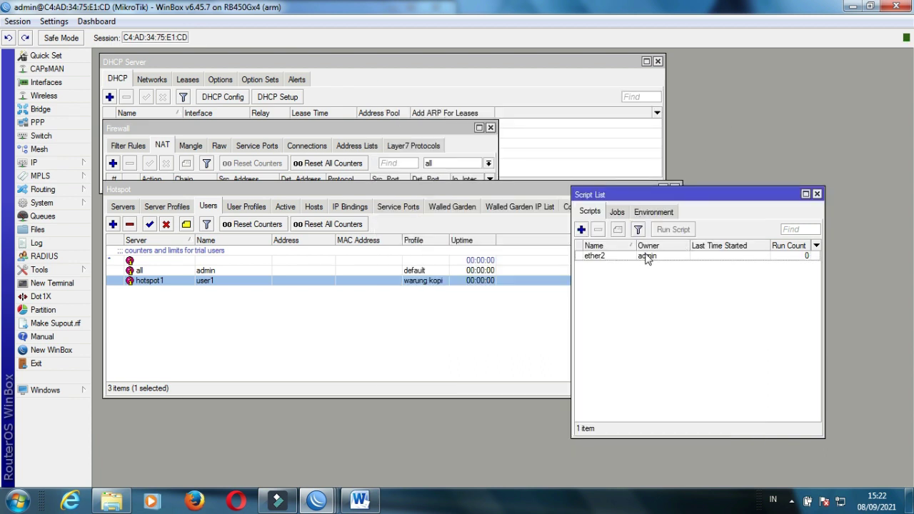
Remove the hs-<hotspot1> simple queue and run the ether2 script
left_click(43, 216)
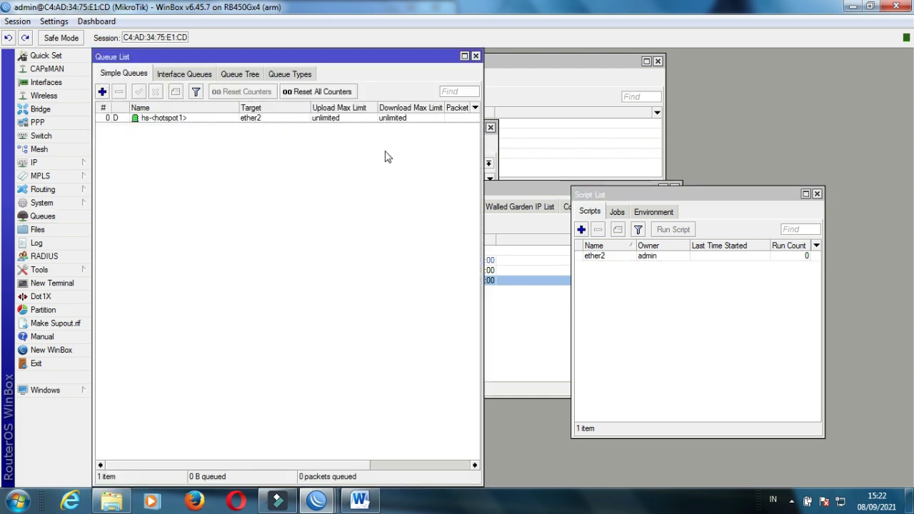
left_click(310, 119)
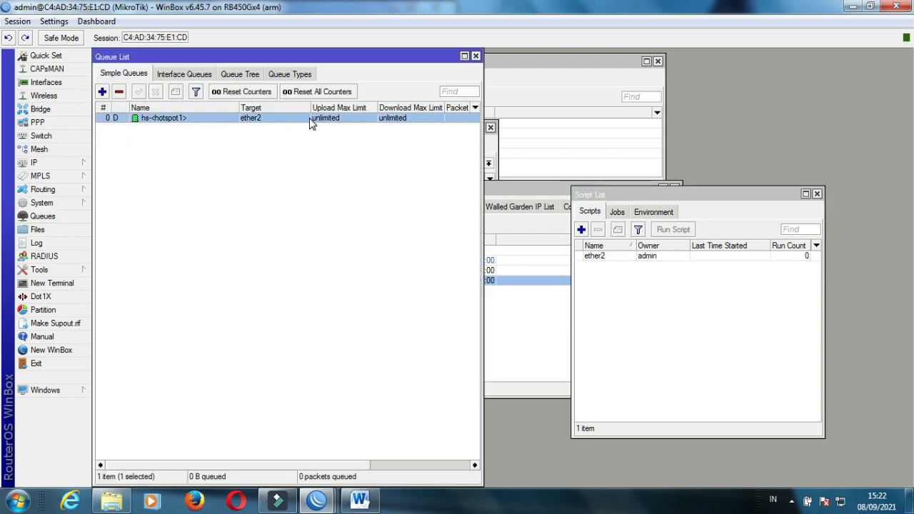
left_click(119, 93)
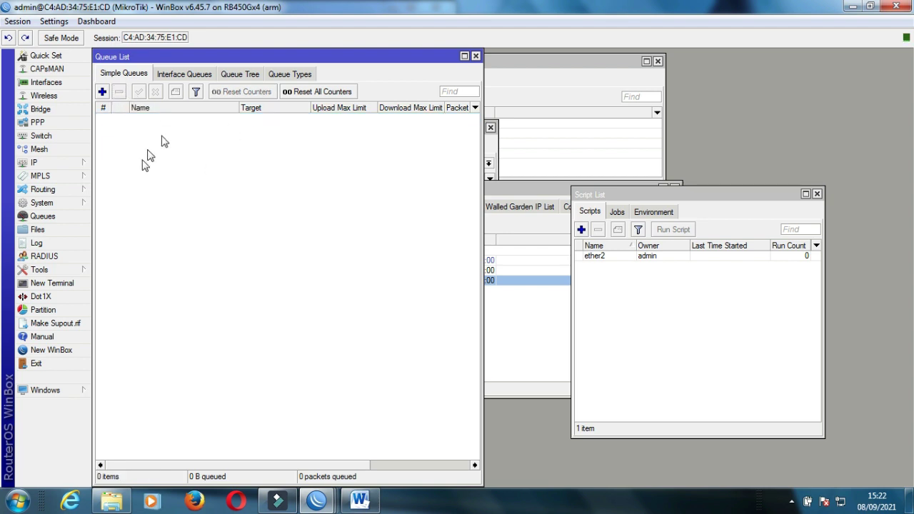
left_click(614, 259)
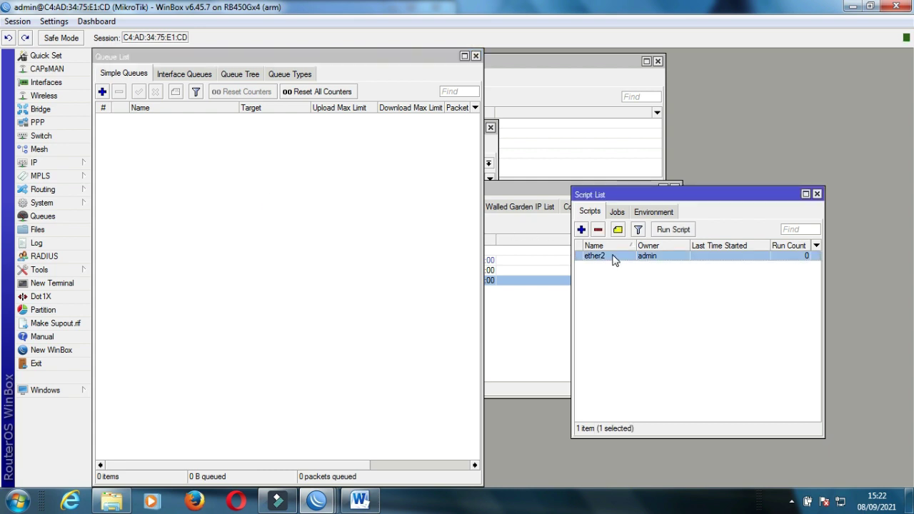
left_click(674, 230)
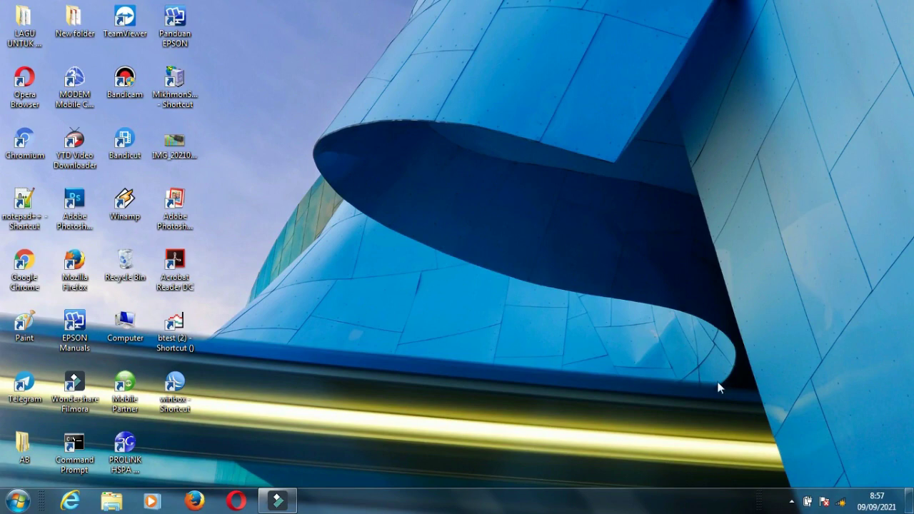
Connect the computer to the ROG PHONE wireless network
left_click(842, 503)
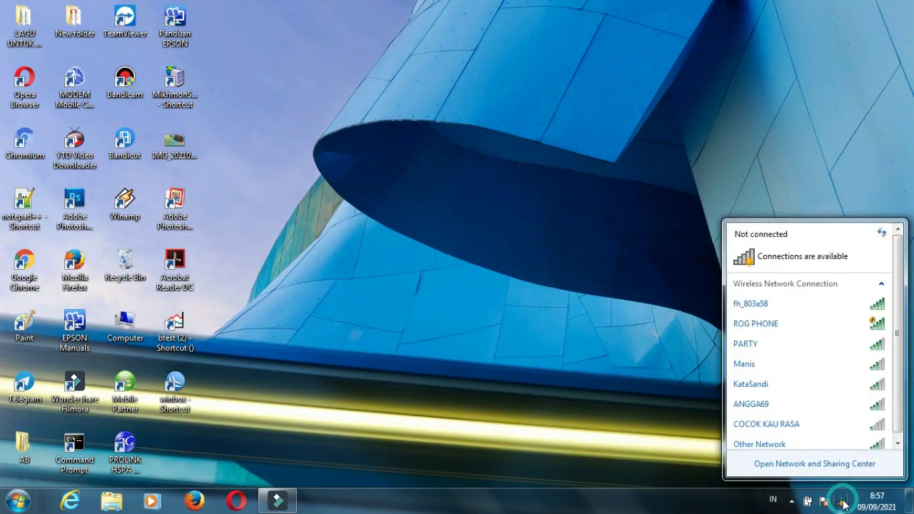
left_click(797, 325)
left_click(846, 370)
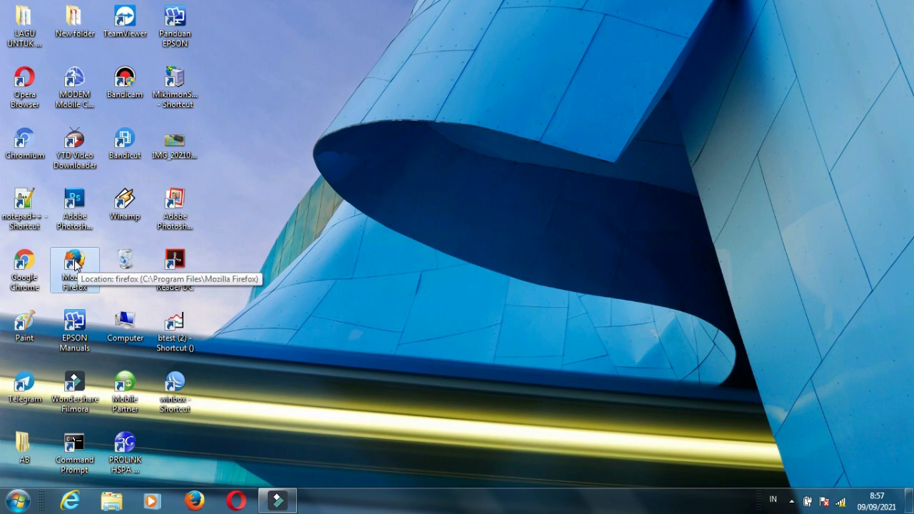
Open kopi.net in Mozilla Firefox to check the hotspot login status, and close the browser
double_click(75, 265)
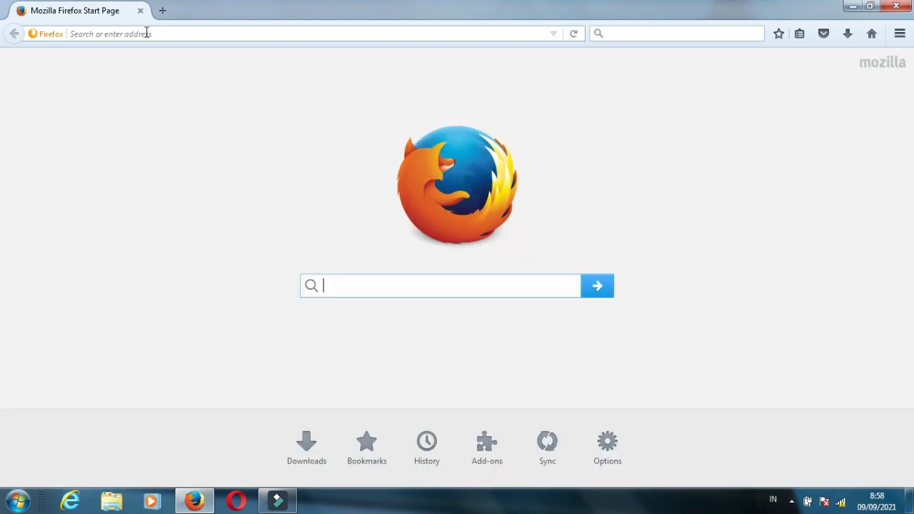
left_click(144, 33)
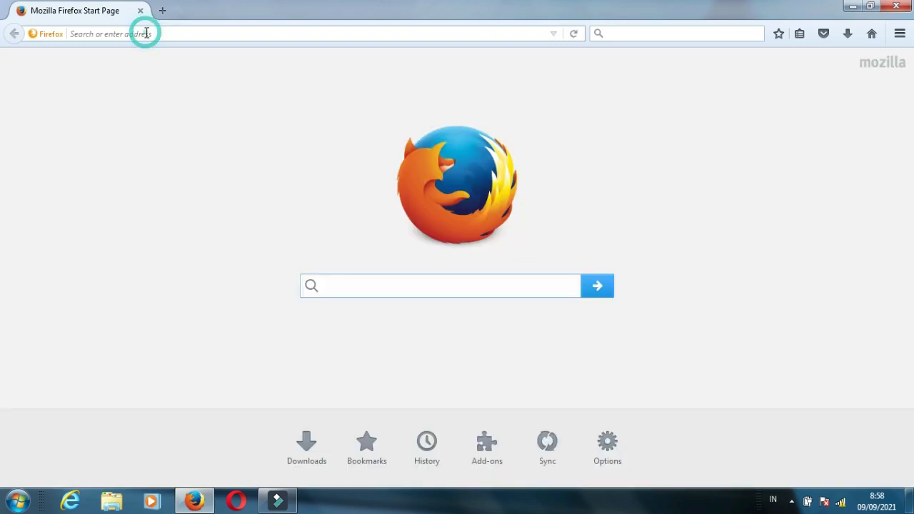
type("ko")
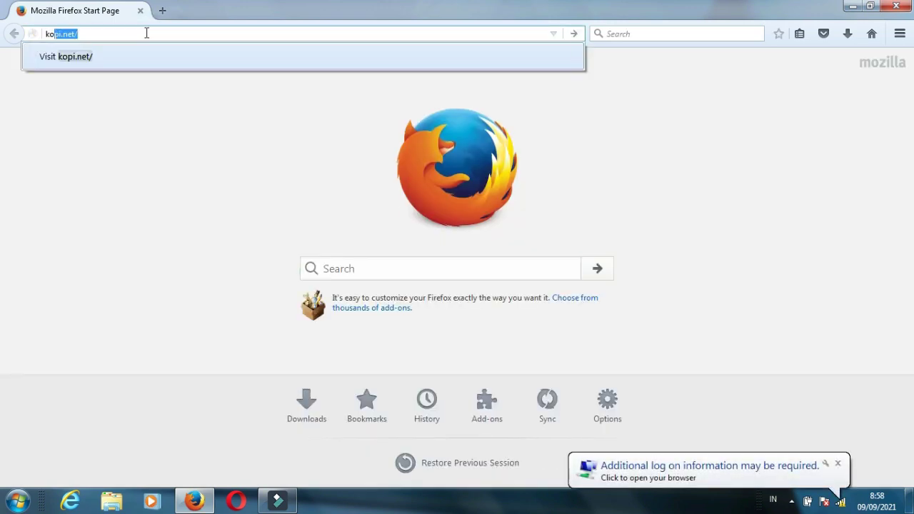
key("Return")
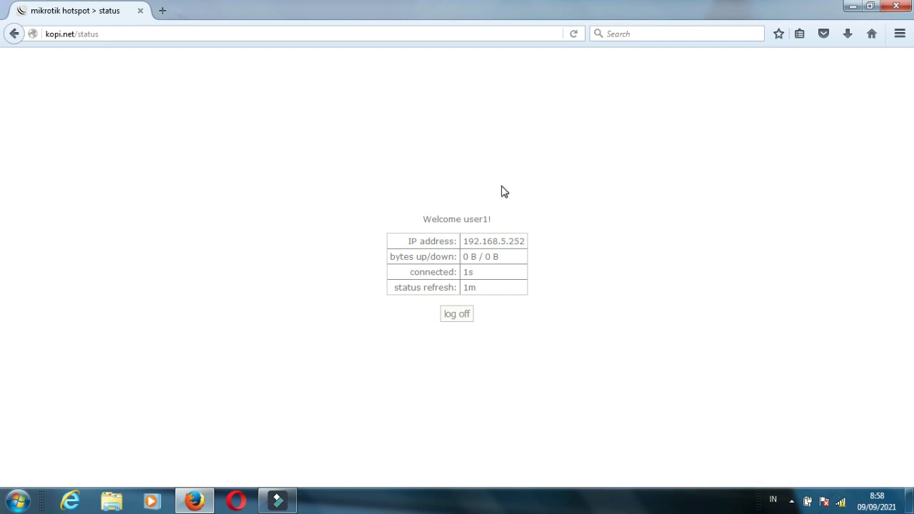
left_click(894, 9)
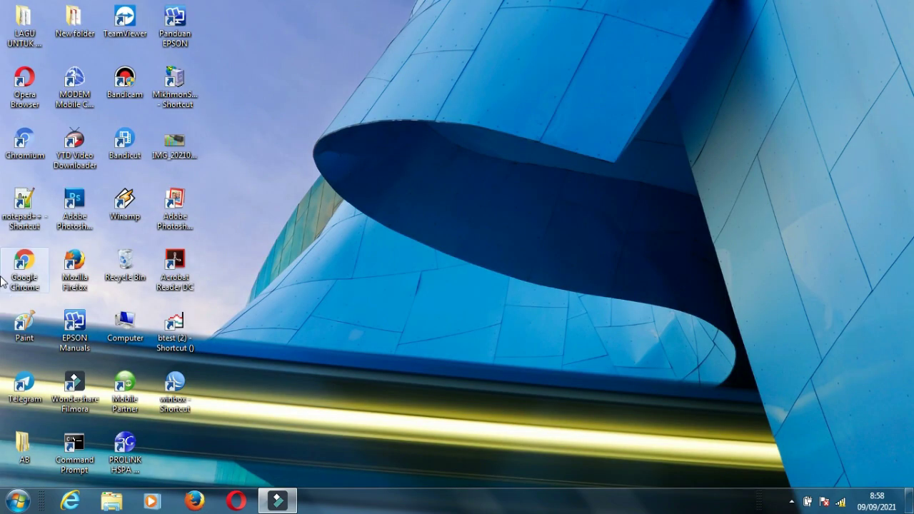
Switch to Google Chrome and open google.com
double_click(34, 263)
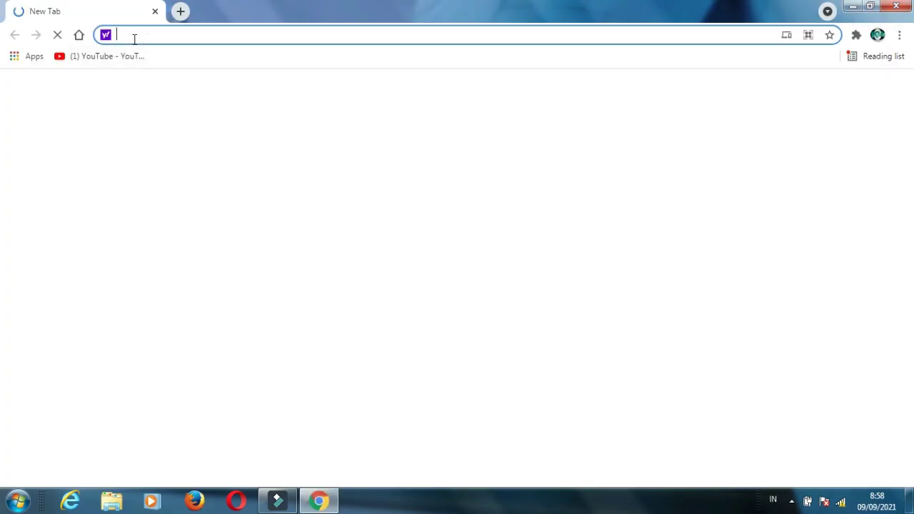
type("g")
left_click(158, 60)
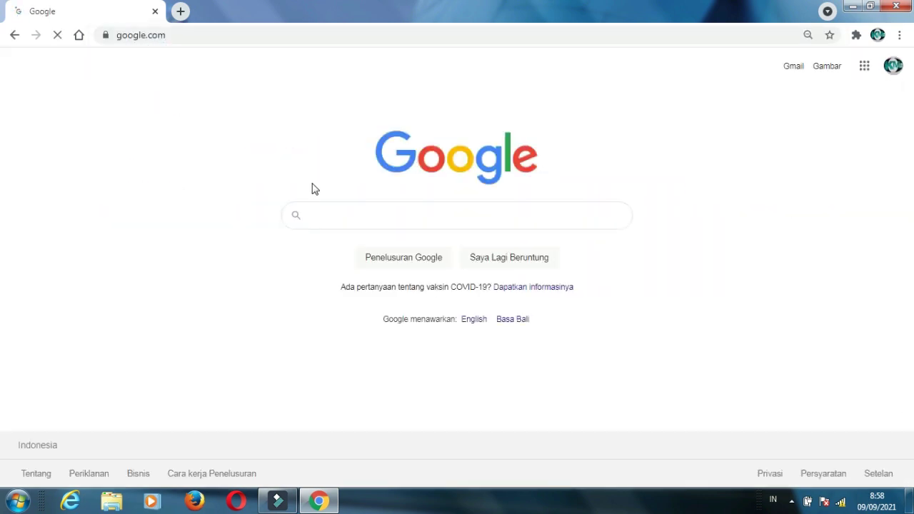
Search Google for speedtest, run its internet speed test, and start the test a second time
left_click(316, 213)
type("s")
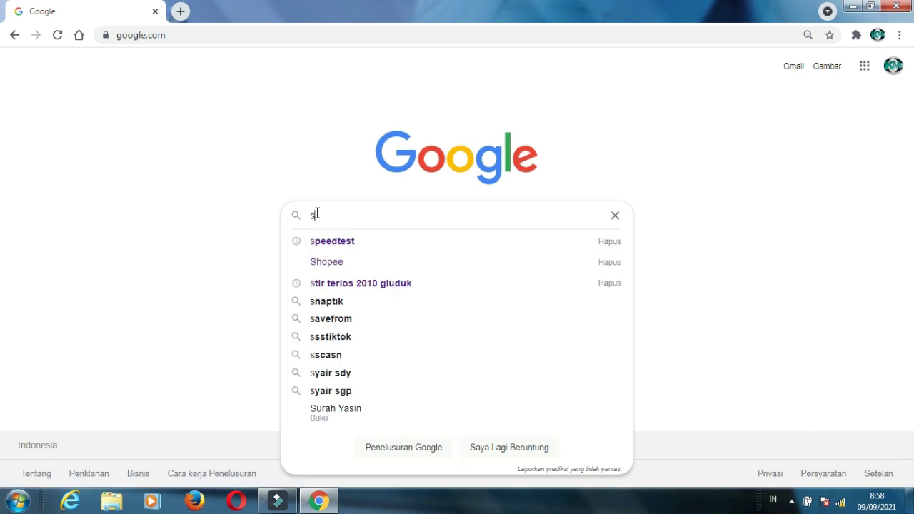
left_click(333, 242)
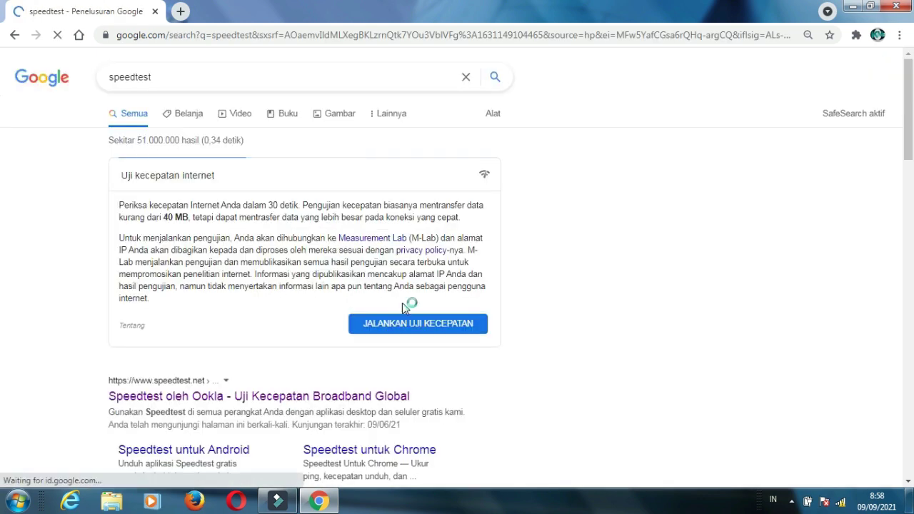
left_click(412, 324)
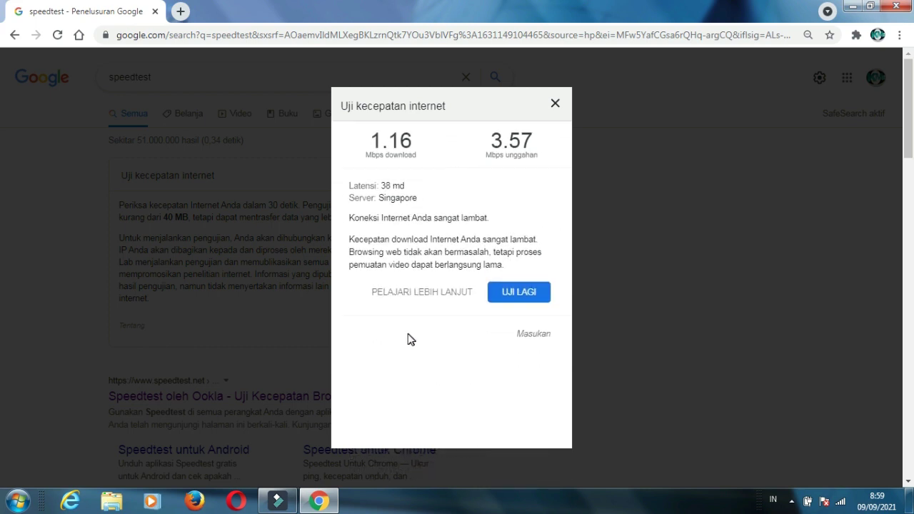
left_click(508, 293)
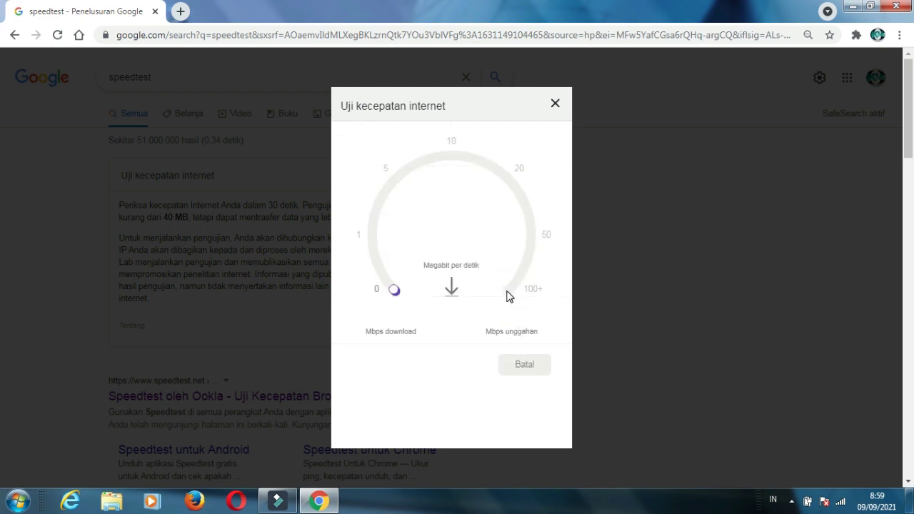